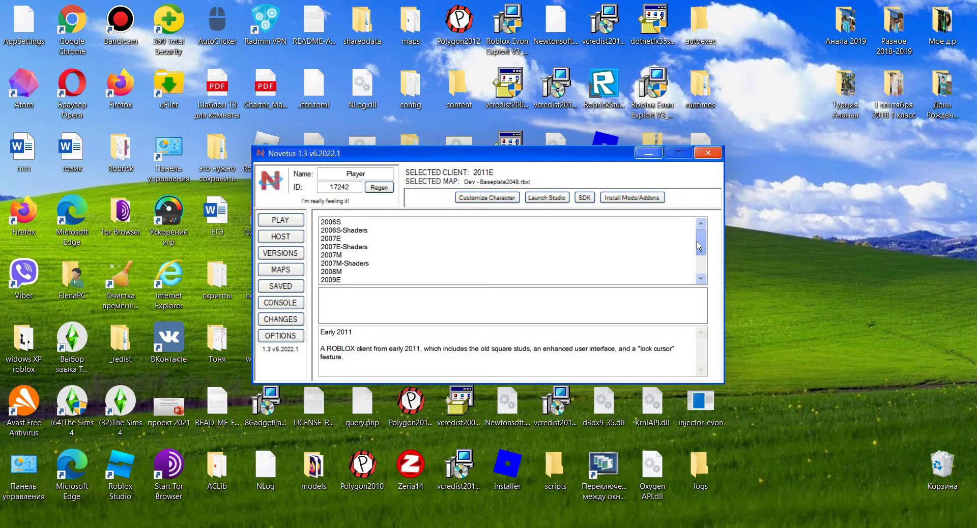
# - Launch Studio for the selected 2011E client without a map
pyautogui.moveTo(699, 246); pyautogui.dragTo(695, 265)
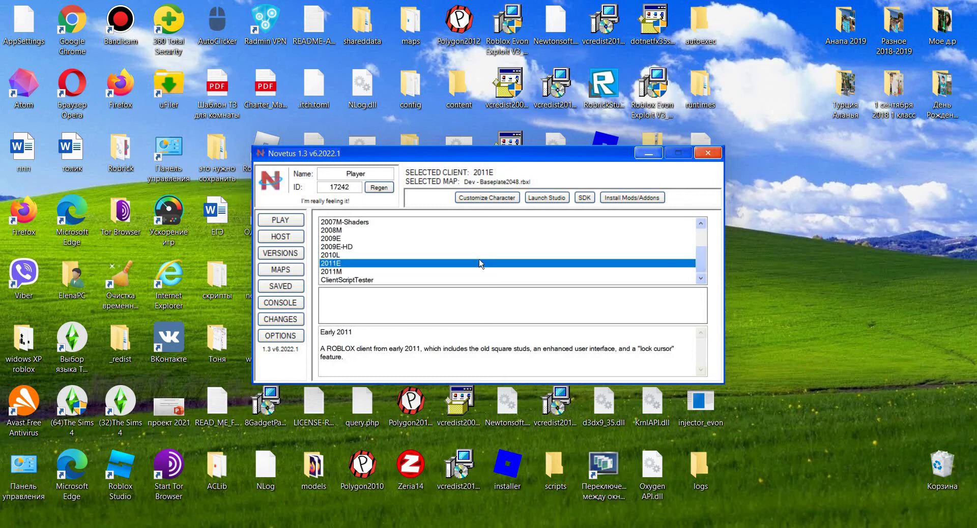
pyautogui.click(554, 199)
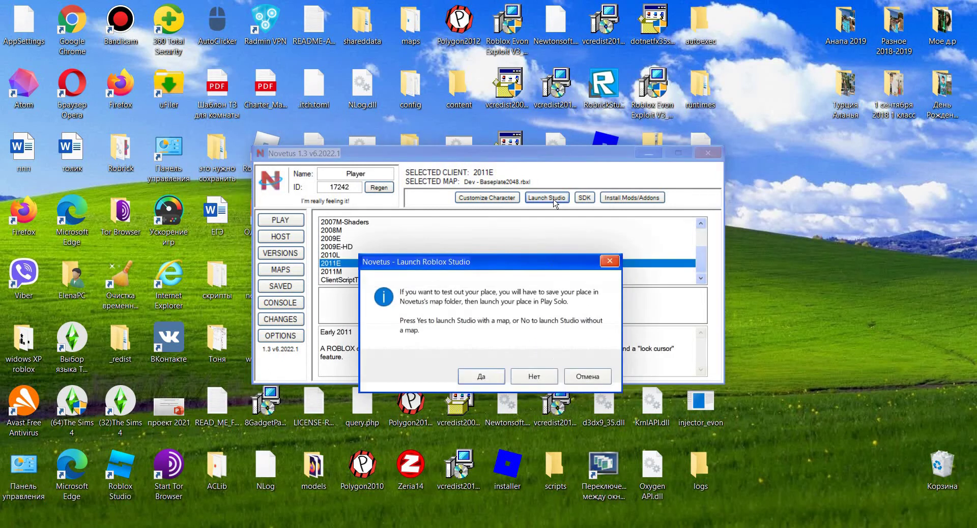
pyautogui.click(541, 380)
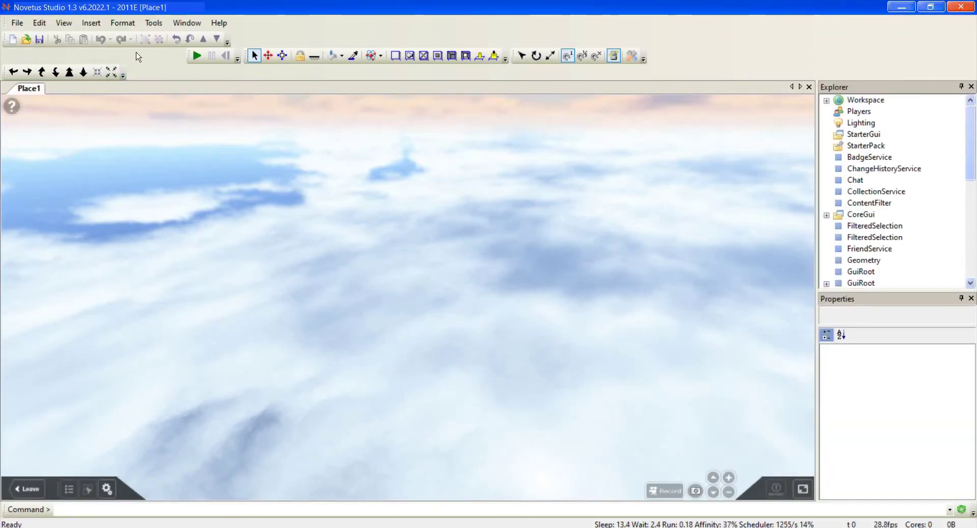
# - Insert a new Part object into the empty place
pyautogui.click(91, 24)
pyautogui.click(113, 53)
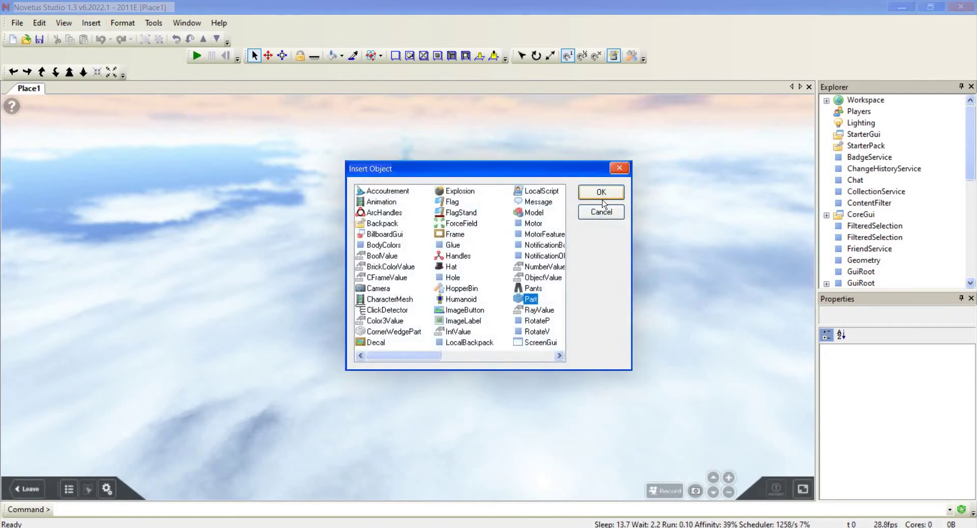
pyautogui.click(602, 193)
pyautogui.scroll(-5, 565, 288)
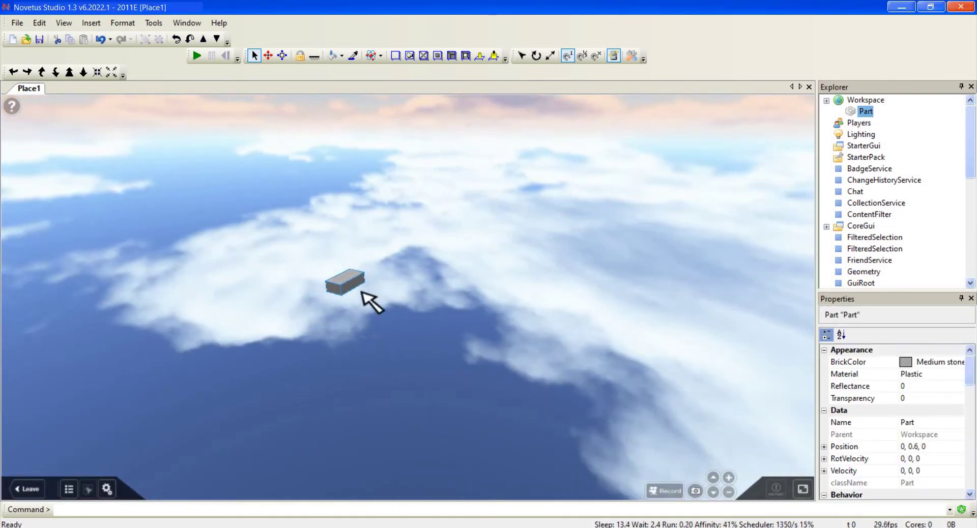
# - Cut the part and paste it twice so two copies are stacked in the Workspace
pyautogui.click(56, 44)
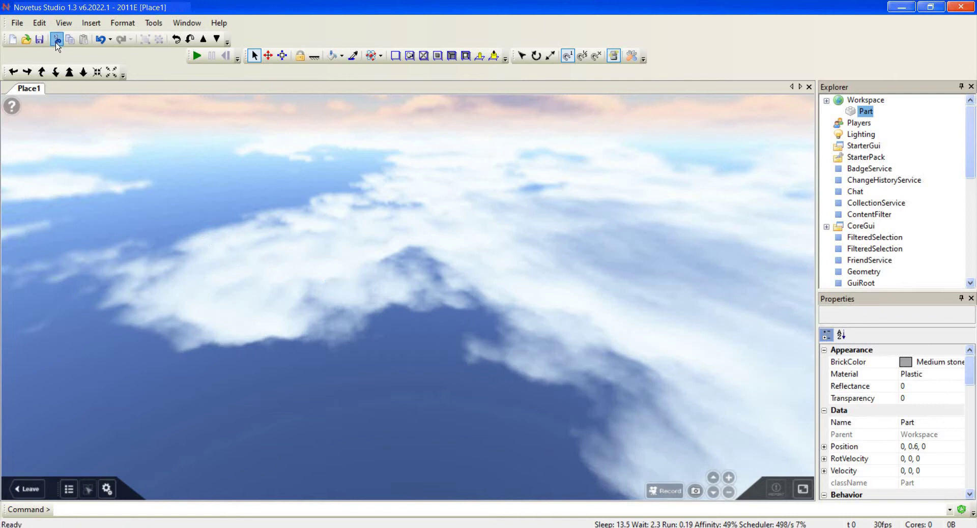
pyautogui.click(84, 41)
pyautogui.click(84, 40)
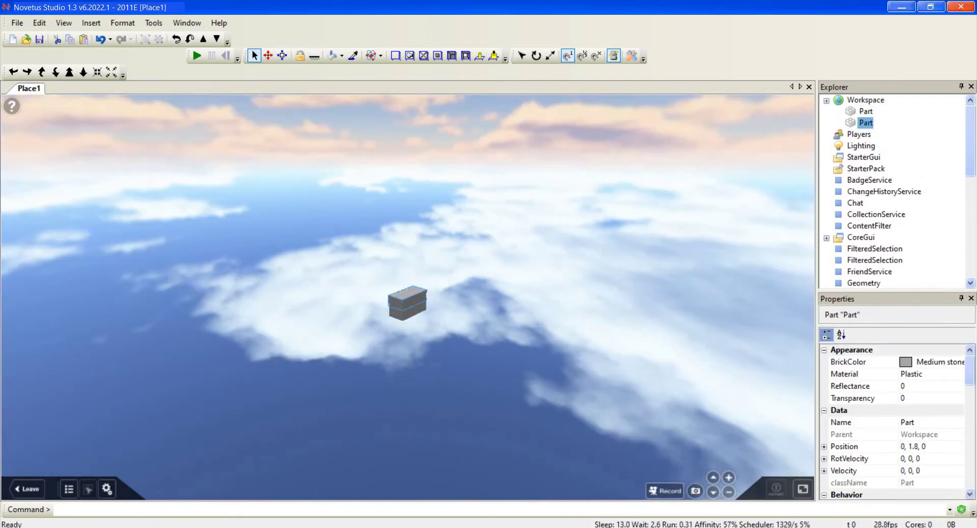
# - Resize the upper part by stretching both ends along the Z axis into a long strip centred at about Z 1
pyautogui.hotkey('ctrl', '3')
pyautogui.moveTo(461, 321); pyautogui.dragTo(461, 322, button='right')
pyautogui.scroll(-2, 462, 322)
pyautogui.scroll(-2, 462, 322)
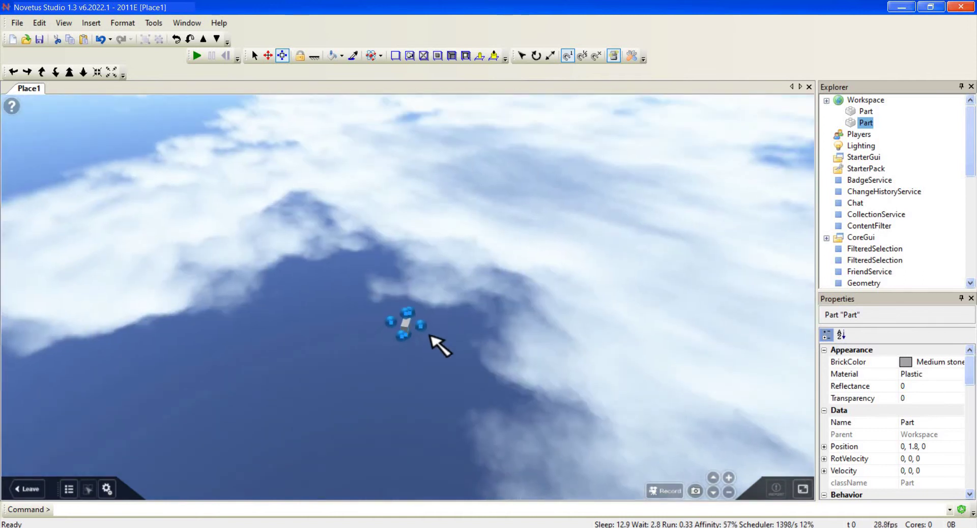
pyautogui.moveTo(422, 325); pyautogui.dragTo(602, 336)
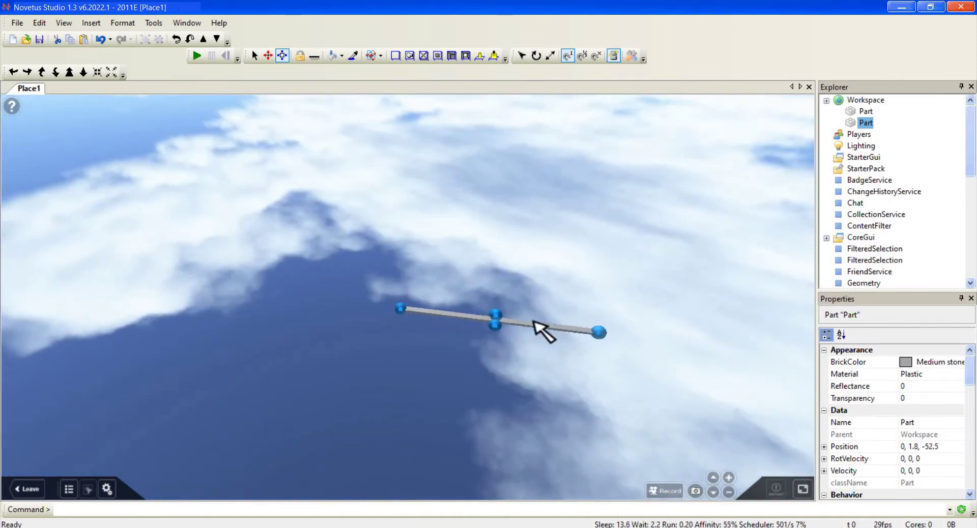
pyautogui.moveTo(402, 309); pyautogui.dragTo(247, 278)
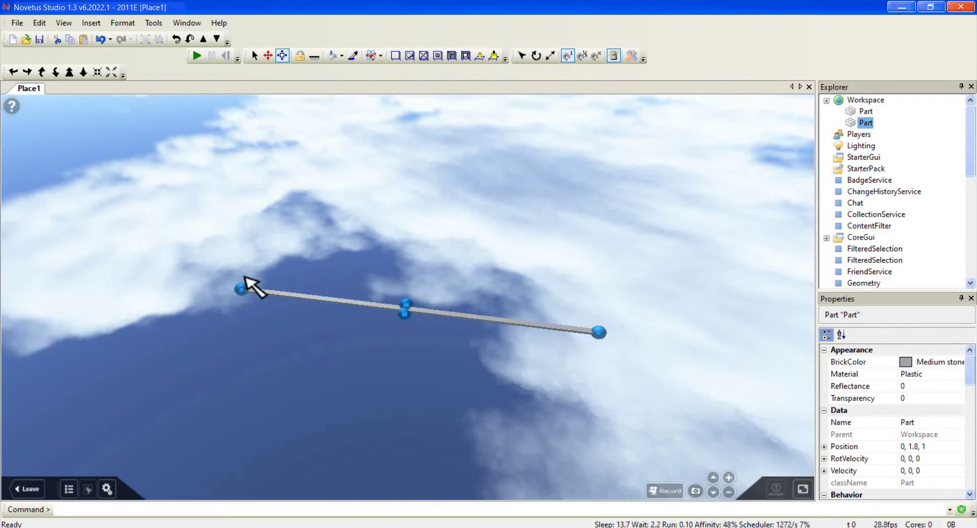
# - Widen the strip in both directions along the X axis into a large plate centred at 22.5, 1.8, 1
pyautogui.moveTo(246, 277); pyautogui.dragTo(247, 276, button='right')
pyautogui.press('s')
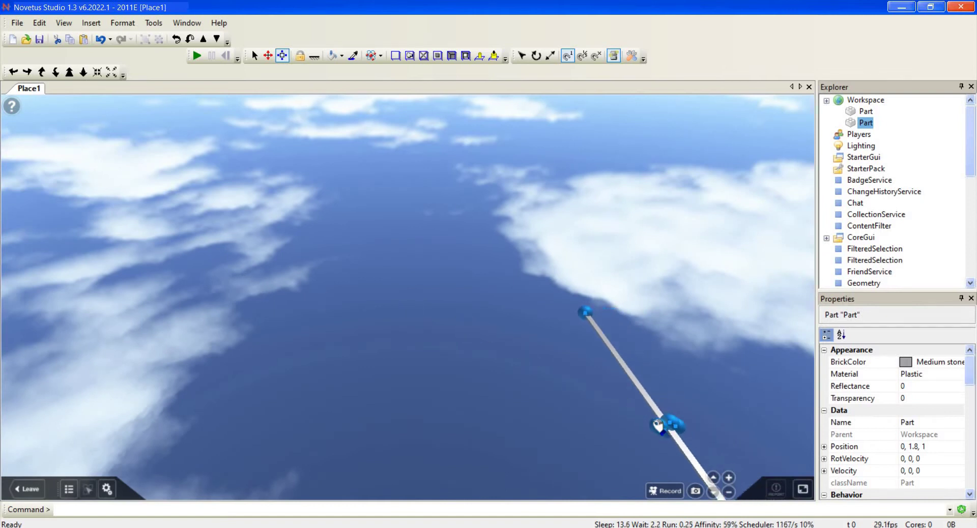
pyautogui.moveTo(658, 423); pyautogui.dragTo(658, 422, button='right')
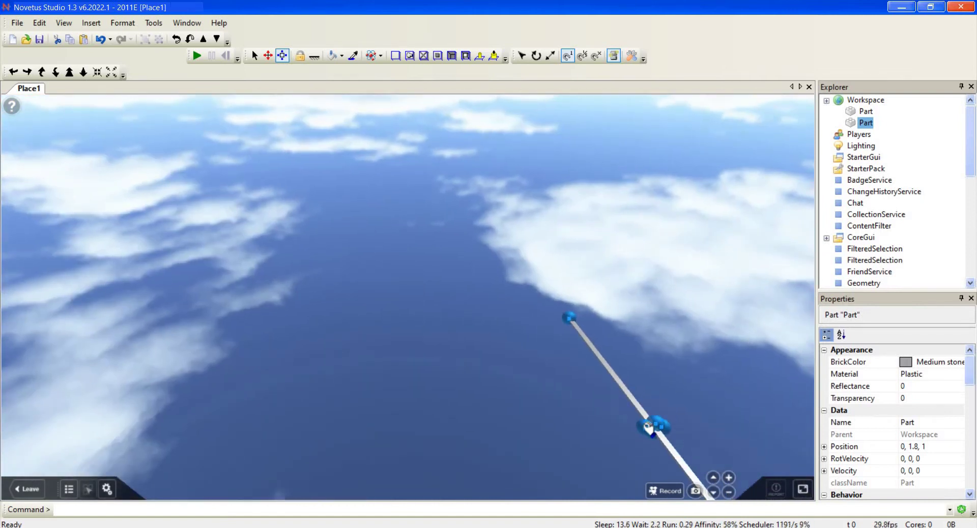
pyautogui.moveTo(649, 422); pyautogui.dragTo(459, 453)
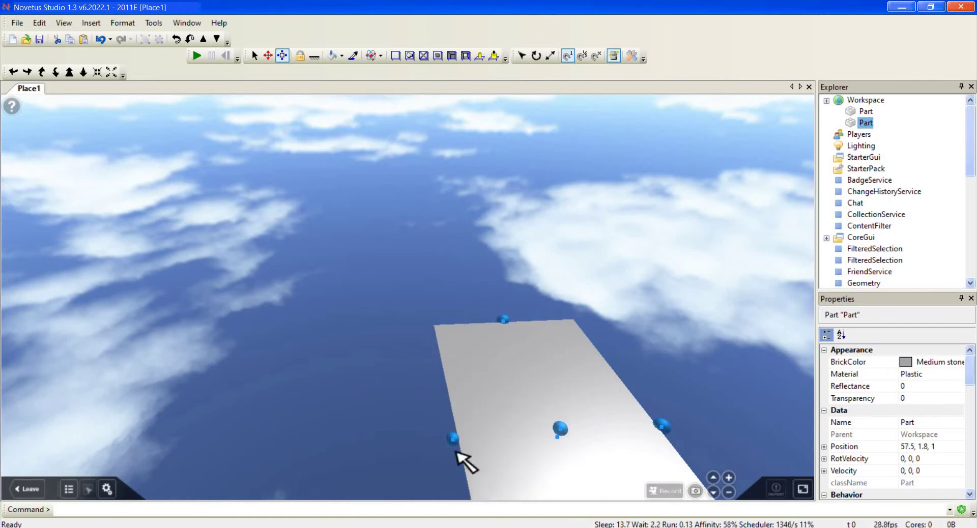
pyautogui.moveTo(665, 431); pyautogui.dragTo(769, 402)
pyautogui.click(681, 510)
pyautogui.rightClick(681, 510)
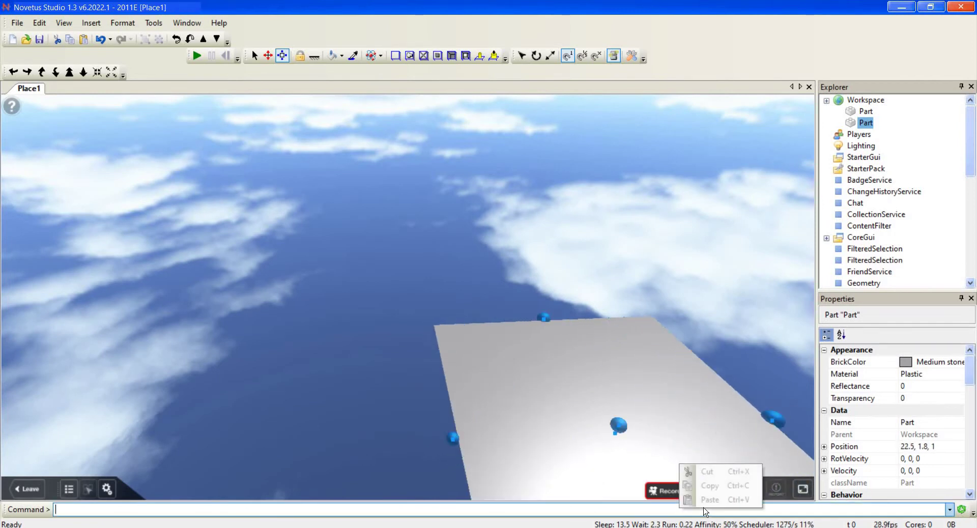
pyautogui.moveTo(419, 413); pyautogui.dragTo(426, 412, button='right')
pyautogui.scroll(2, 404, 279)
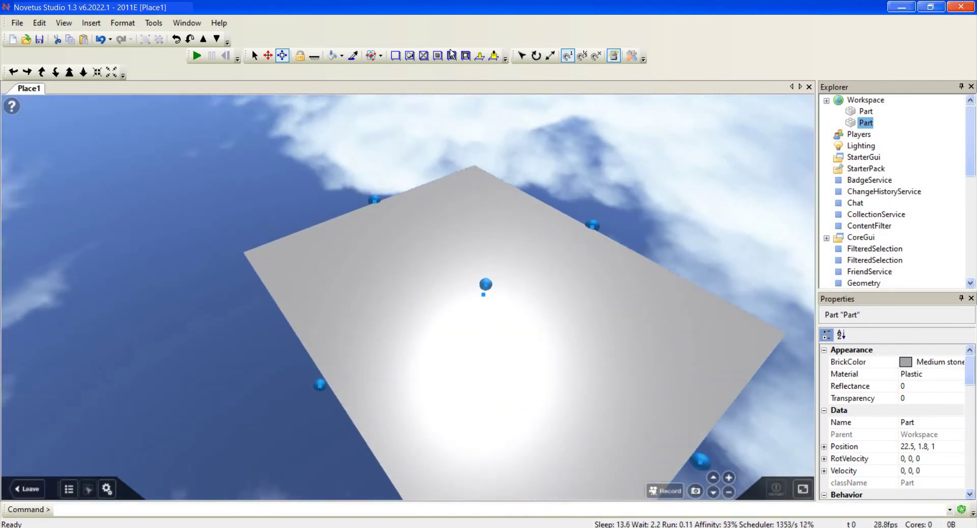
# - Anchor the large plate and paint it Camo green, then return to the selection tool
pyautogui.click(315, 55)
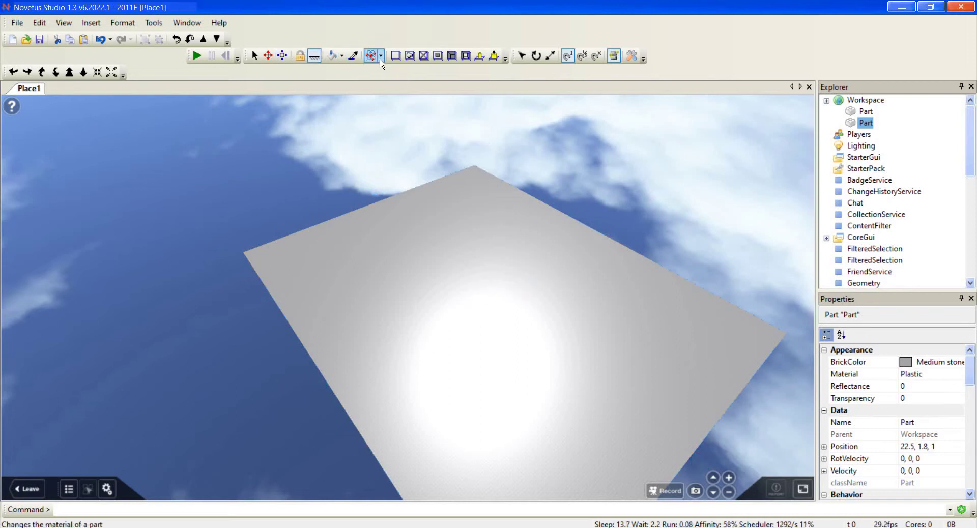
pyautogui.click(334, 56)
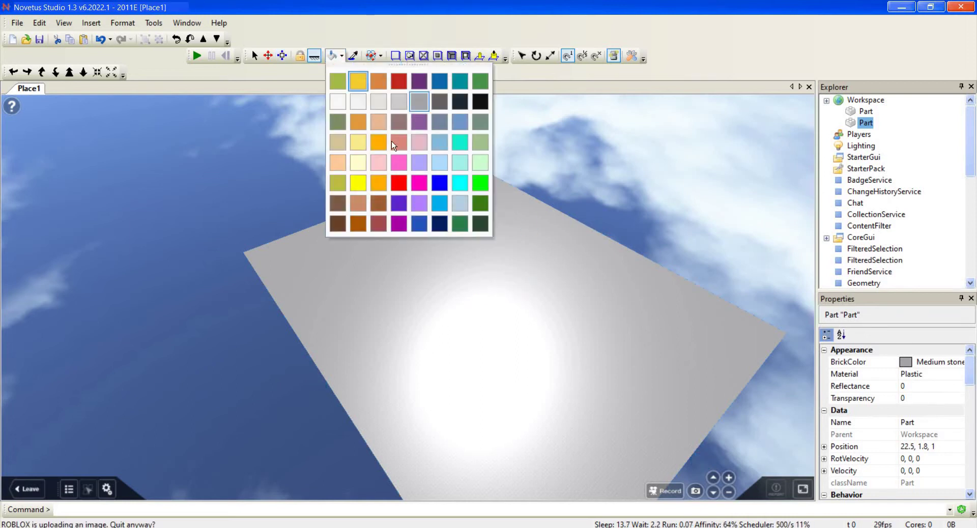
pyautogui.click(481, 205)
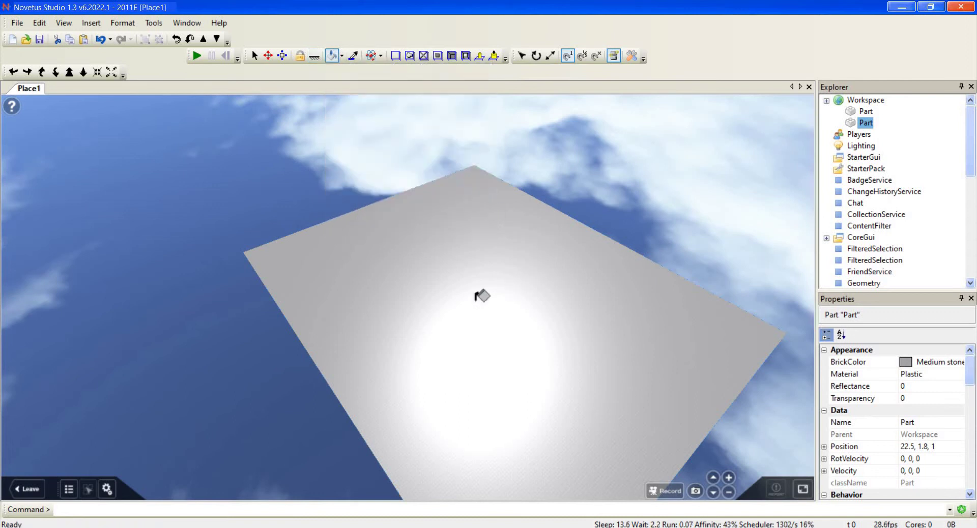
pyautogui.click(481, 296)
pyautogui.click(255, 56)
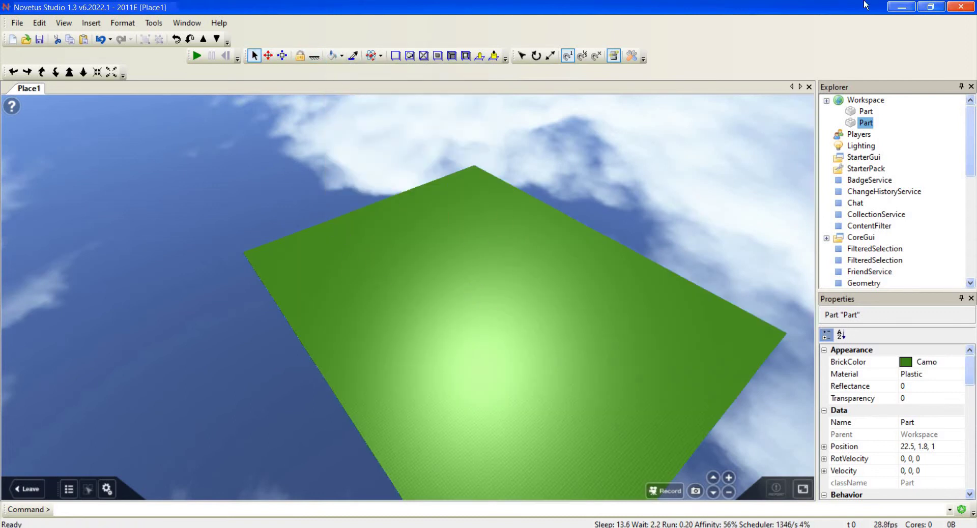
# - Open the "novetus commands" text file from the desktop and place its window over Studio, clear of the command line
pyautogui.click(894, 7)
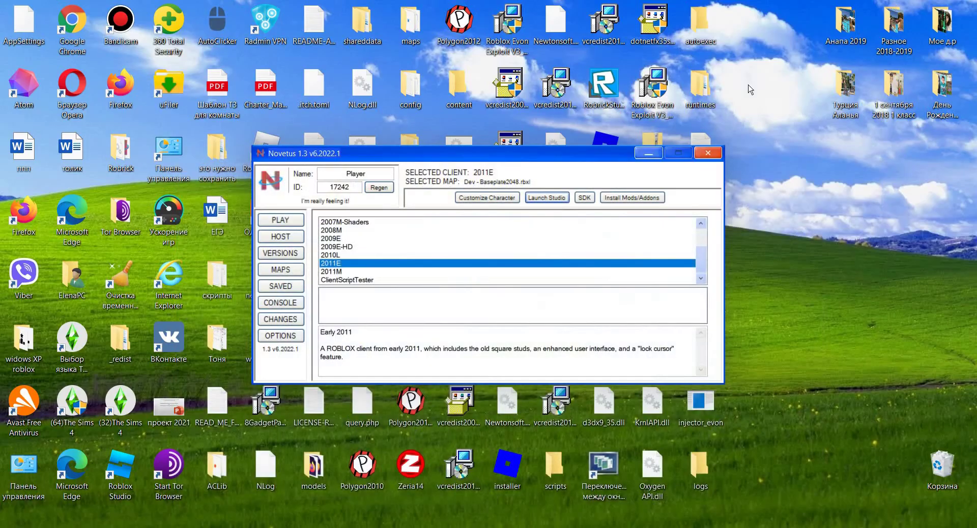
pyautogui.click(647, 154)
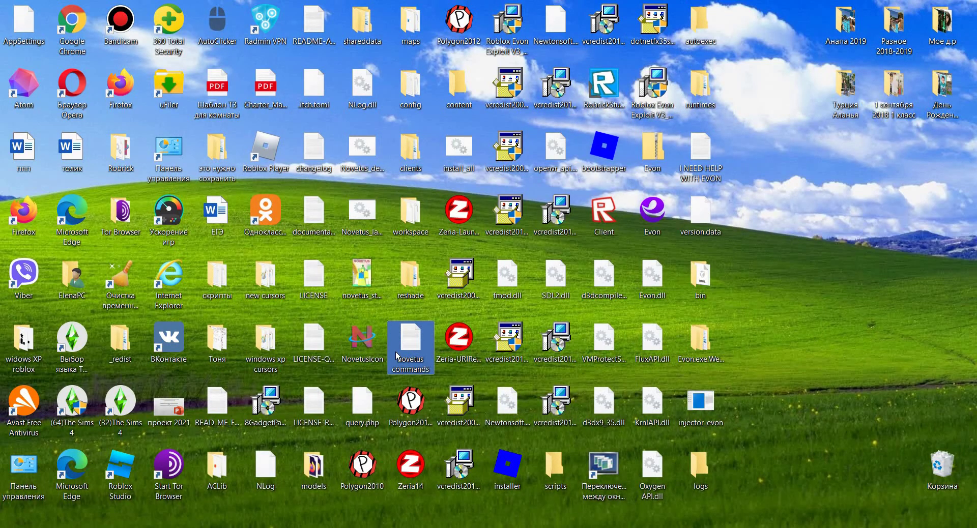
pyautogui.doubleClick(396, 352)
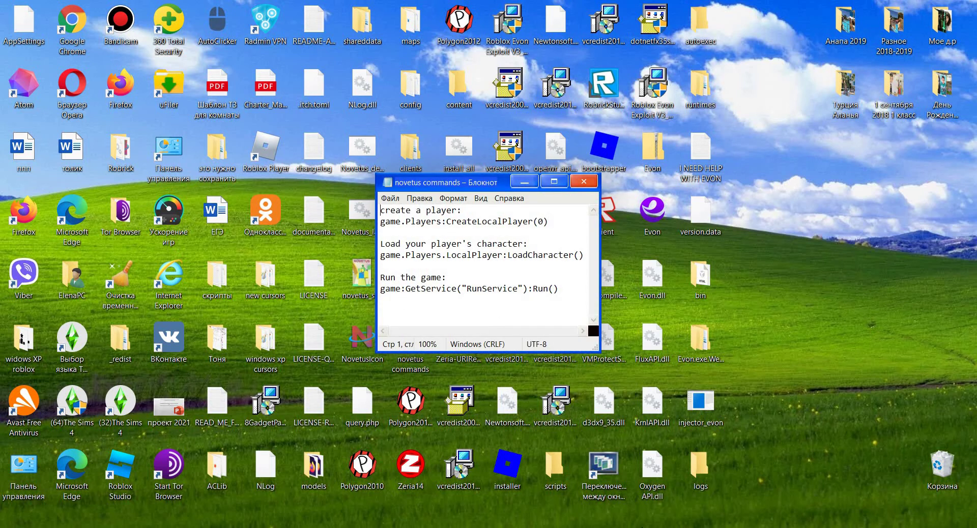
pyautogui.hotkey('alt', 'Tab')
pyautogui.hotkey('alt', 'Tab')
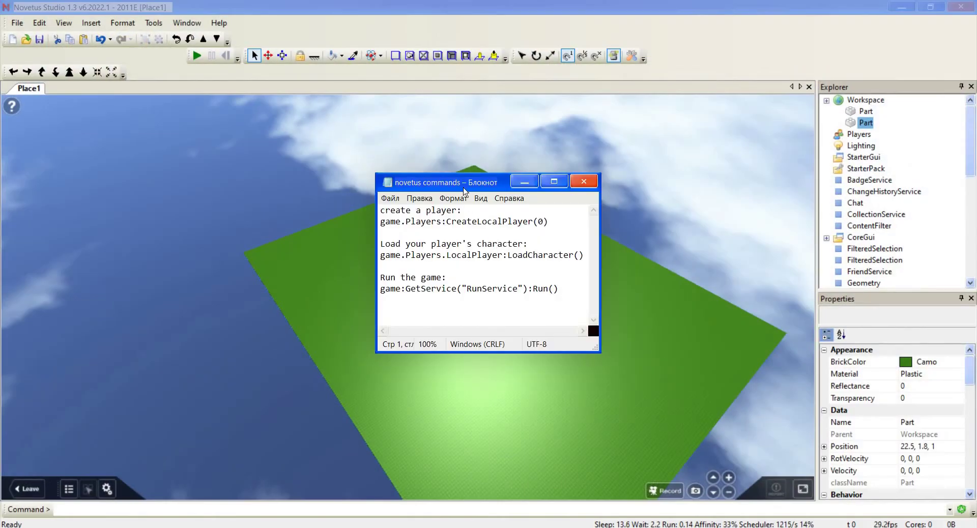
pyautogui.moveTo(545, 191); pyautogui.dragTo(704, 190)
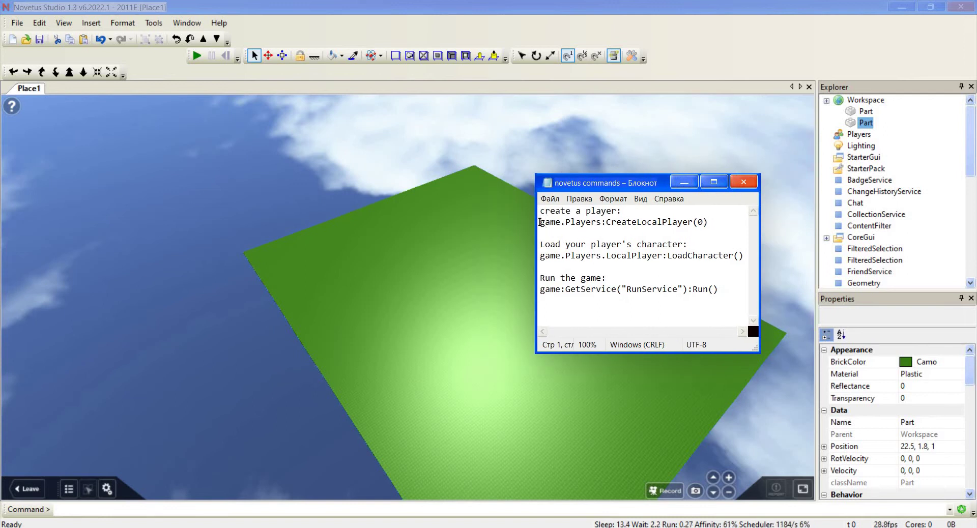
# - Copy game.Players:CreateLocalPlayer(0) from the notes and run it in Studio's command line to create a player
pyautogui.moveTo(541, 222); pyautogui.dragTo(650, 235)
pyautogui.hotkey('ctrl', 'c')
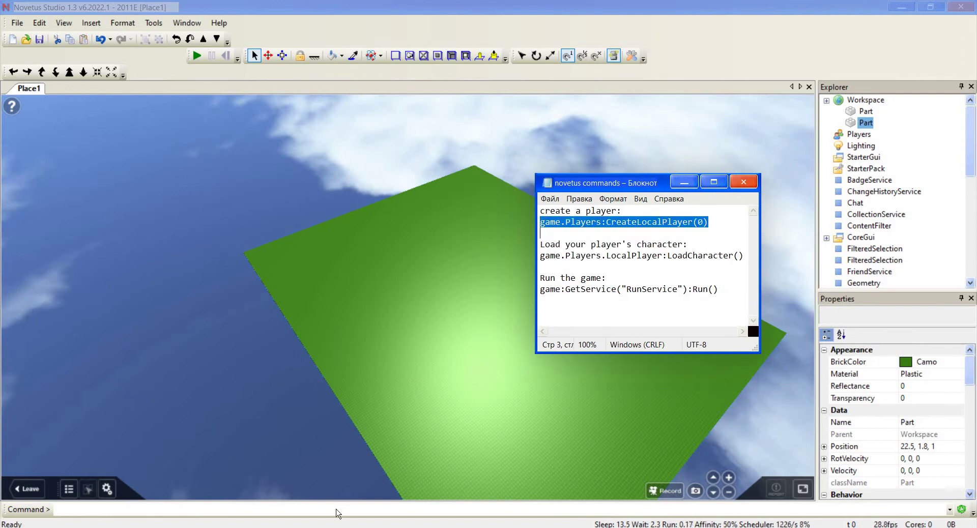
pyautogui.click(336, 509)
pyautogui.hotkey('ctrl', 'v')
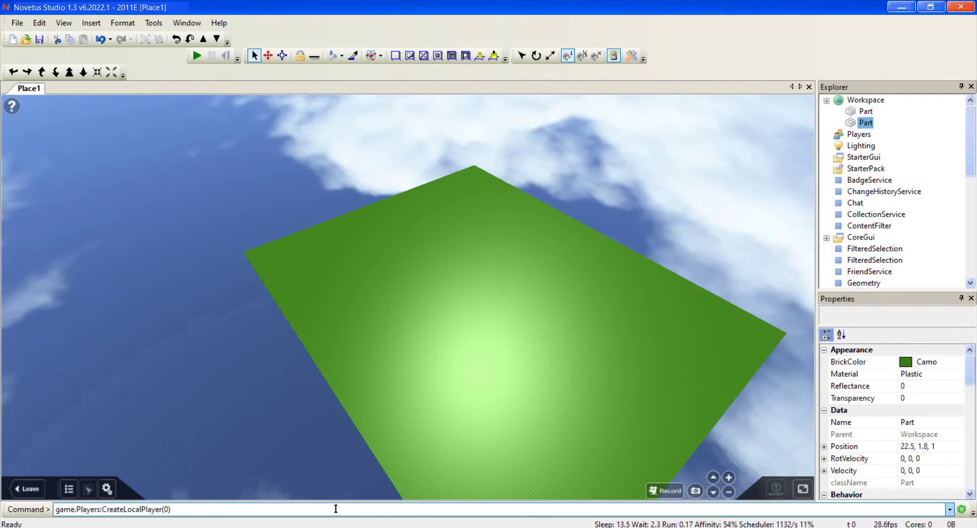
pyautogui.press('Return')
# - Copy game.Players.LocalPlayer:LoadCharacter() from the notes and run it in Studio's command line to load the character
pyautogui.hotkey('alt', 'Tab')
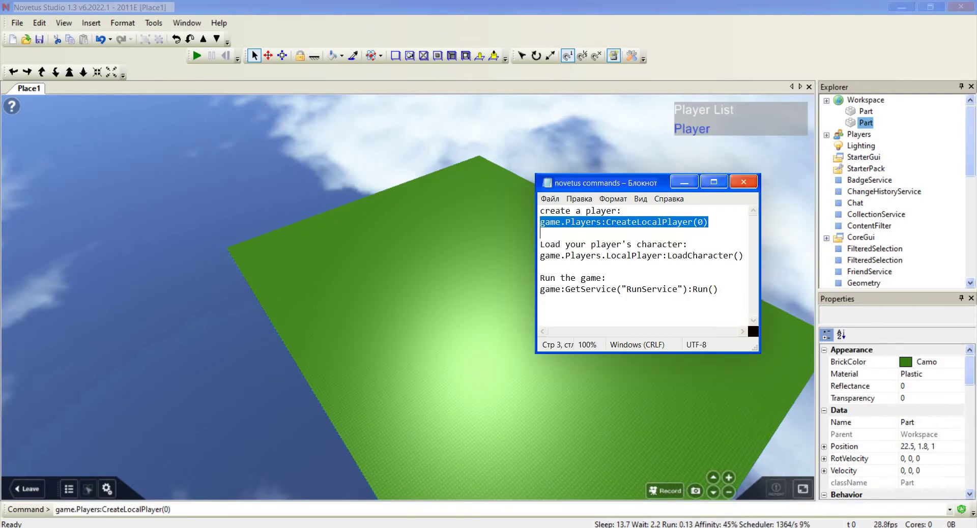
pyautogui.click(541, 257)
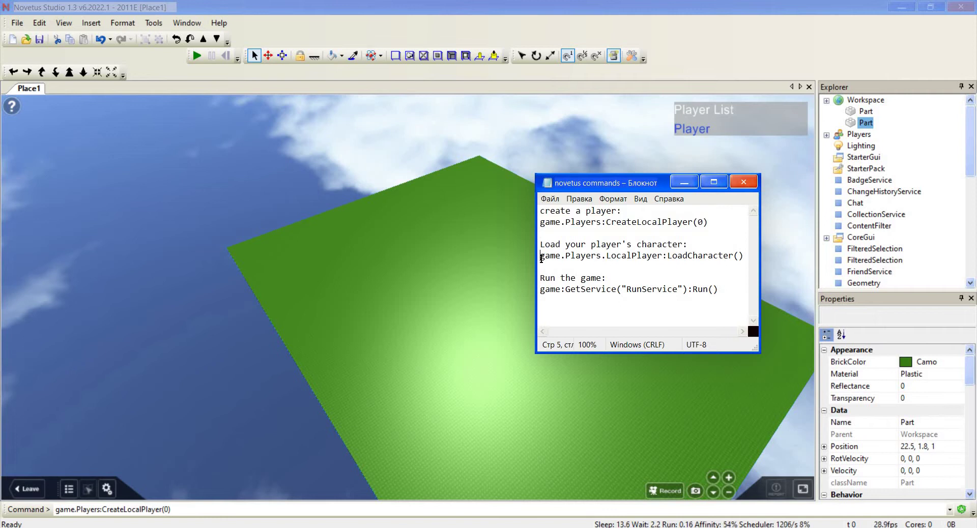
pyautogui.keyDown('shift'); pyautogui.click(552, 264); pyautogui.keyUp('shift')
pyautogui.hotkey('ctrl', 'c')
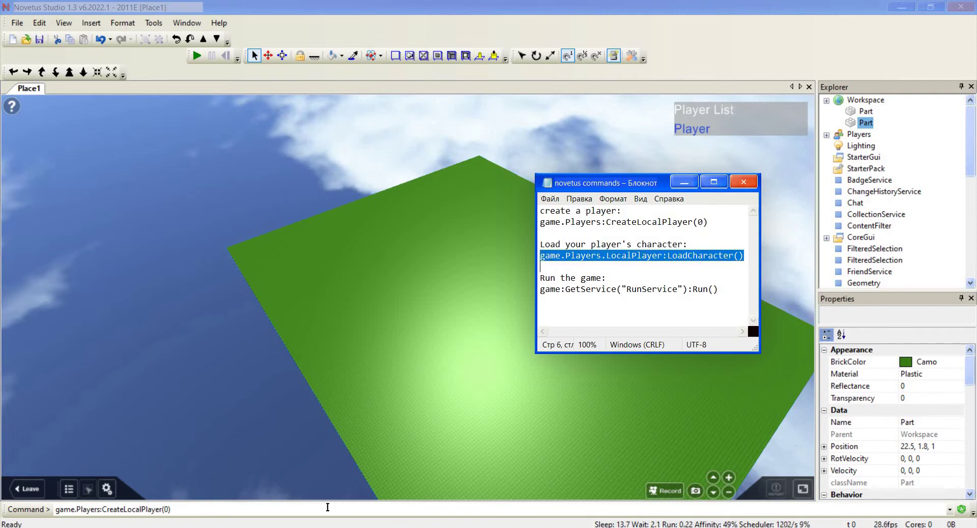
pyautogui.hotkey('alt', 'Tab')
pyautogui.hotkey('ctrl', 'v')
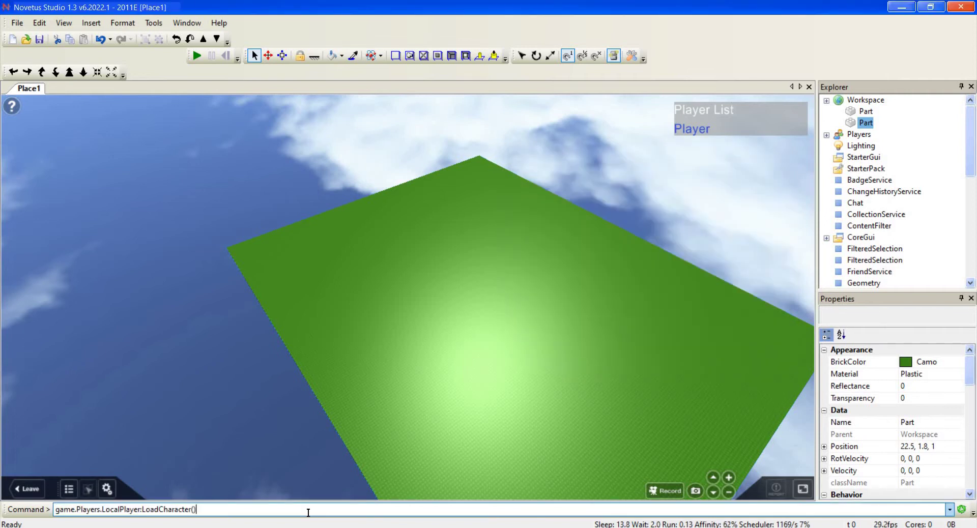
pyautogui.press('Return')
# - Copy game:GetService("RunService"):Run() from the notes, minimize them, and run the command in Studio to start the game
pyautogui.hotkey('alt', 'Tab')
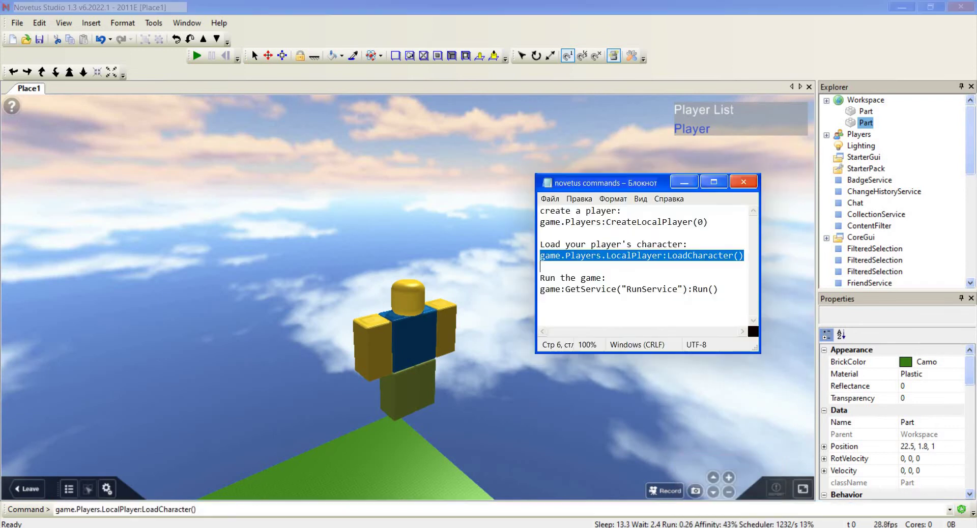
pyautogui.moveTo(541, 292); pyautogui.dragTo(563, 303)
pyautogui.hotkey('ctrl', 'c')
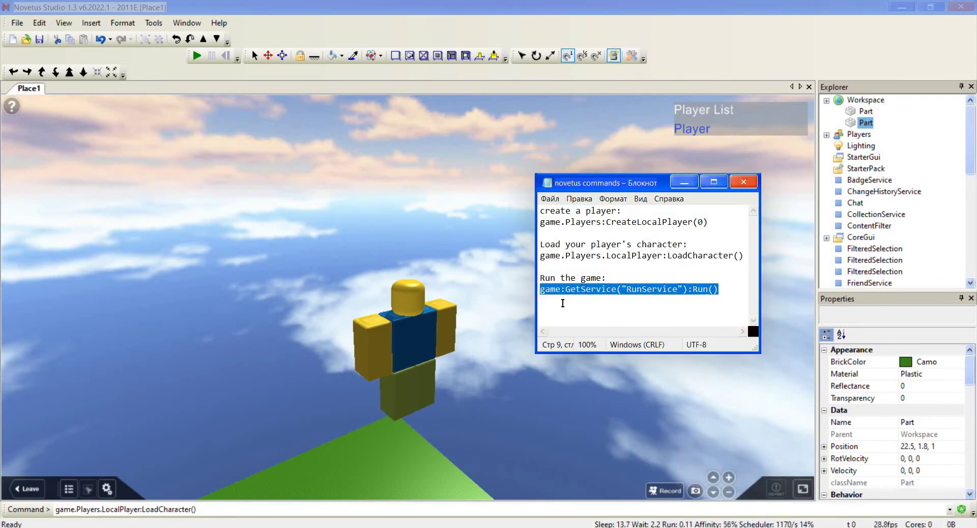
pyautogui.click(684, 183)
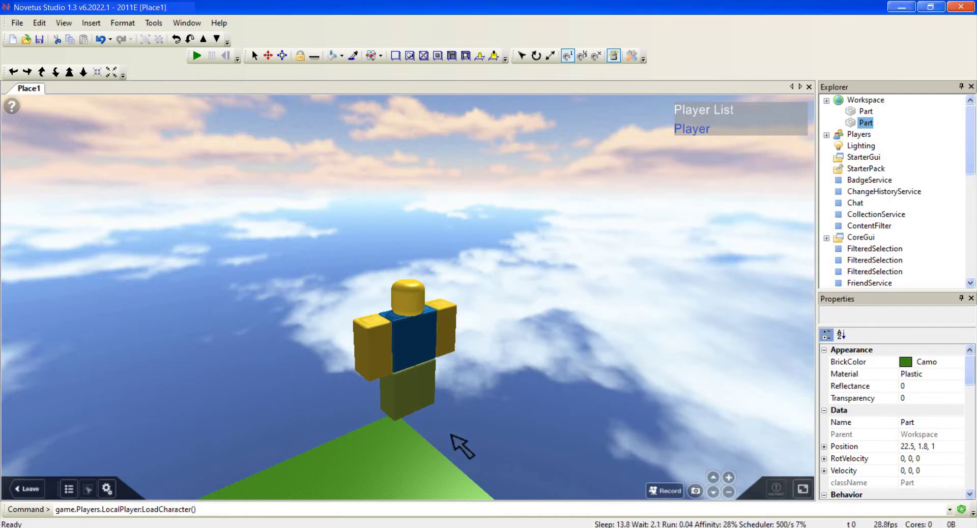
pyautogui.click(377, 511)
pyautogui.hotkey('ctrl', 'a')
pyautogui.hotkey('ctrl', 'v')
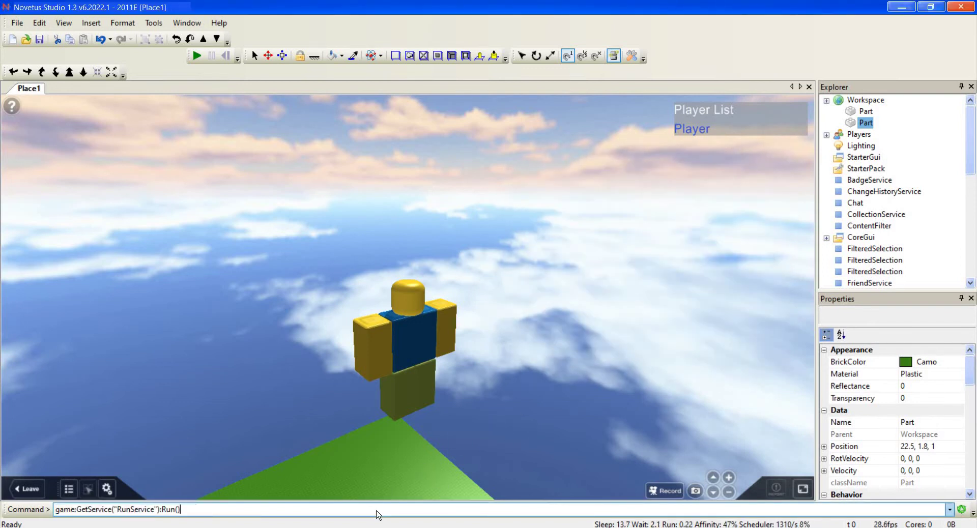
pyautogui.press('Return')
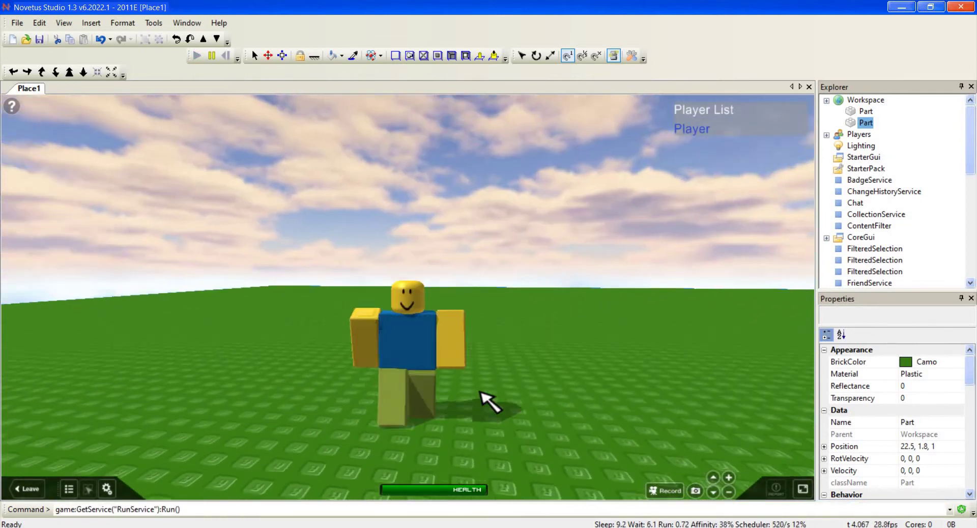
# - Test the running game by walking and jumping the character around the green baseplate
pyautogui.click(481, 393)
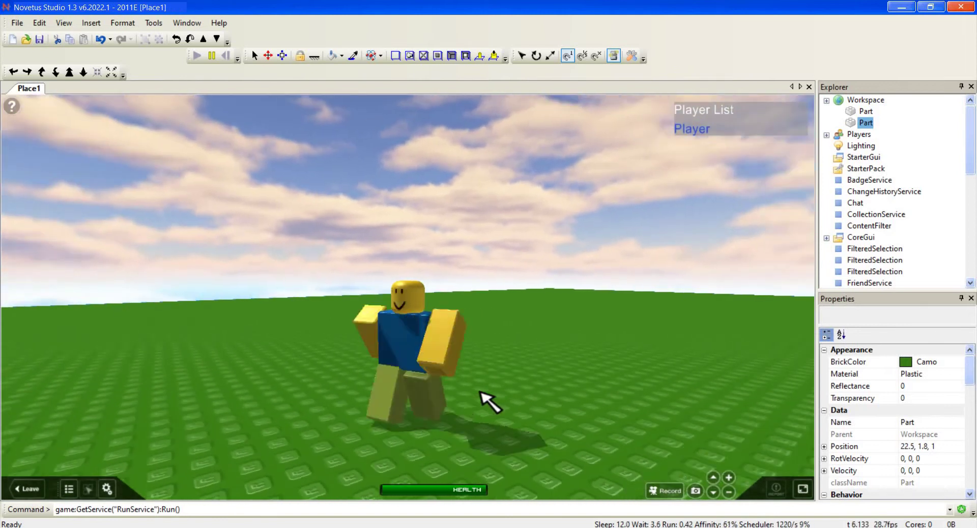
pyautogui.click(481, 392)
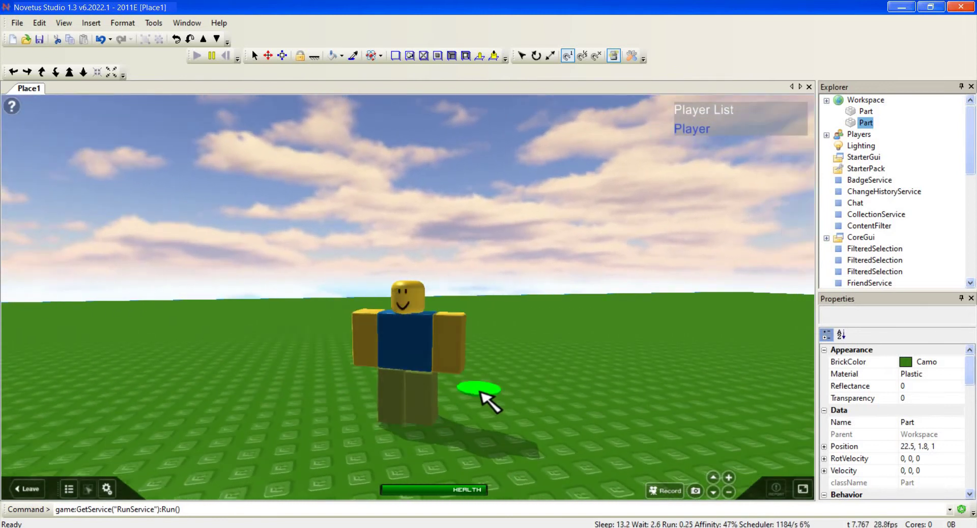
pyautogui.press('w')
pyautogui.press('space')
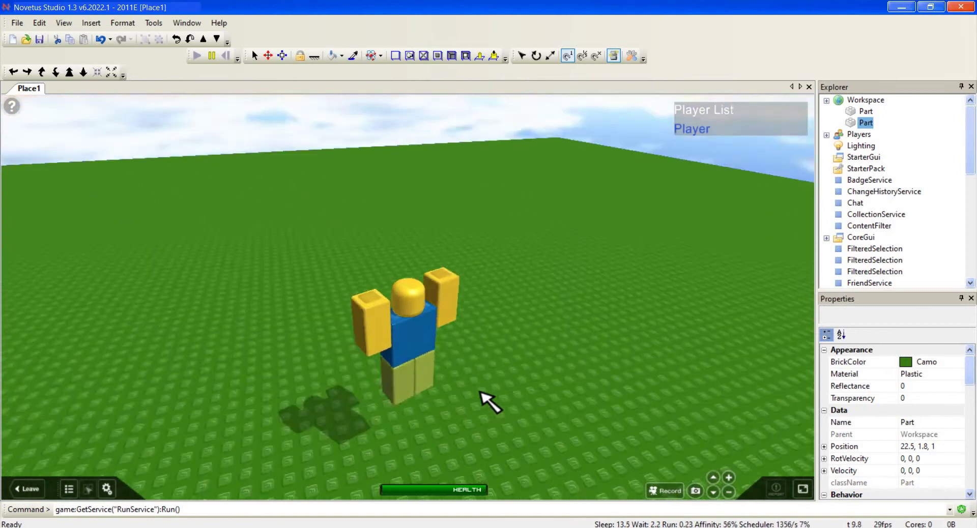
pyautogui.click(481, 393)
pyautogui.click(668, 431)
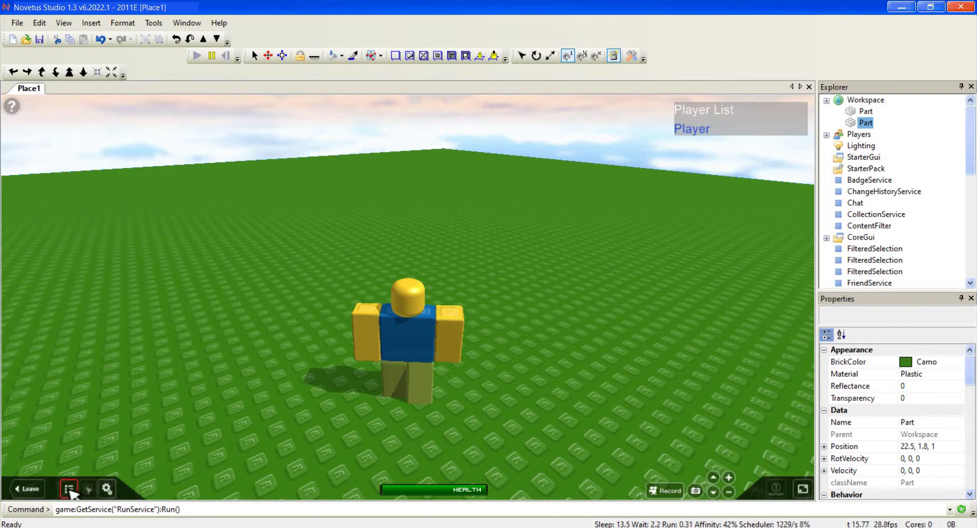
# - Expand the game view to full screen and set Character & Camera Controls to Mouse Lock Switch
pyautogui.click(68, 490)
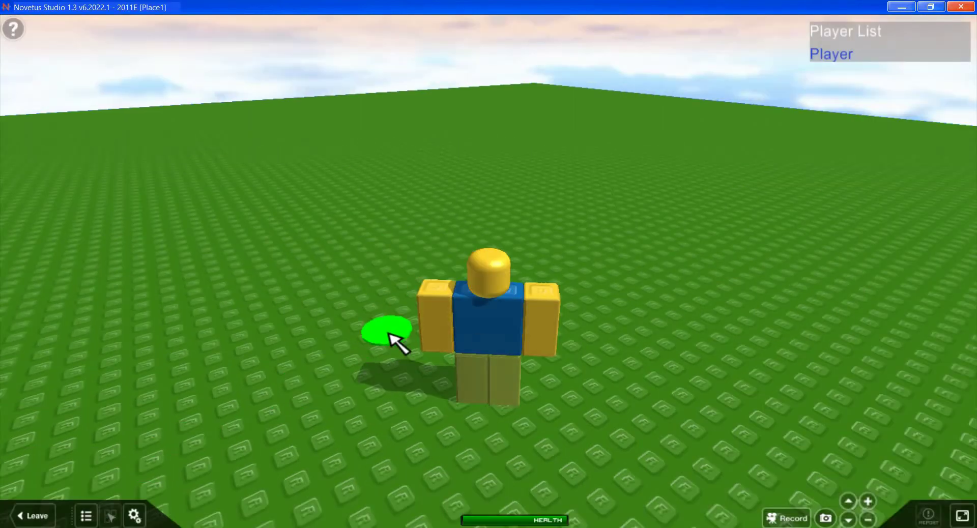
pyautogui.click(134, 515)
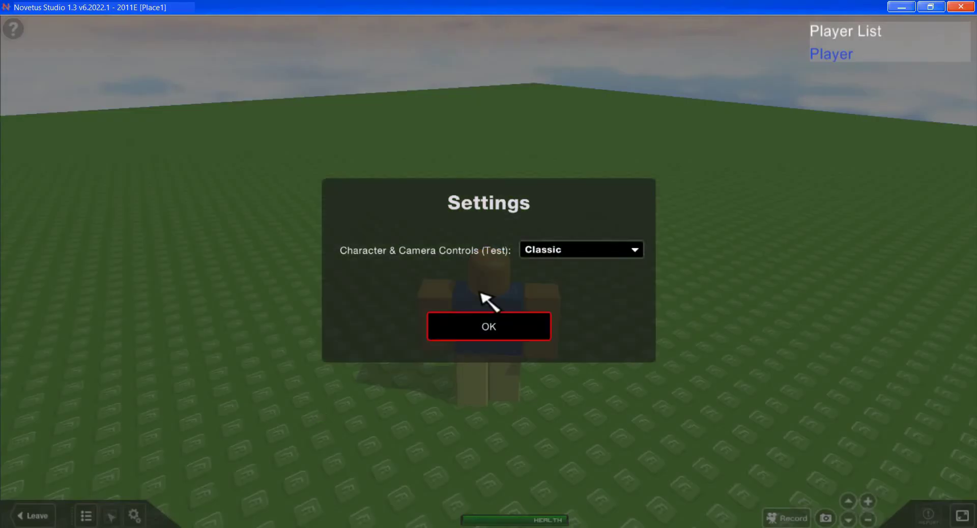
pyautogui.click(559, 251)
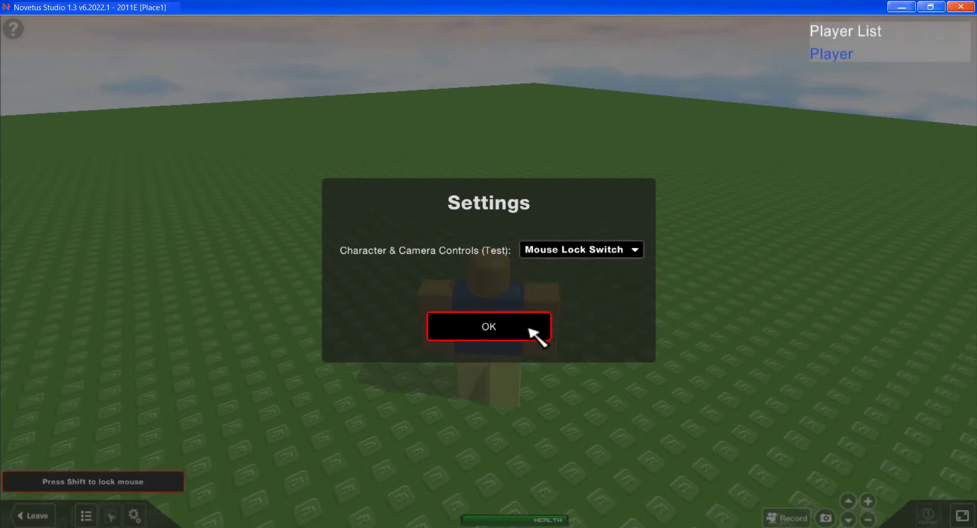
pyautogui.click(530, 330)
# - Lock the mouse, run and jump with the character across the baseplate, and unlock the mouse
pyautogui.press('shift')
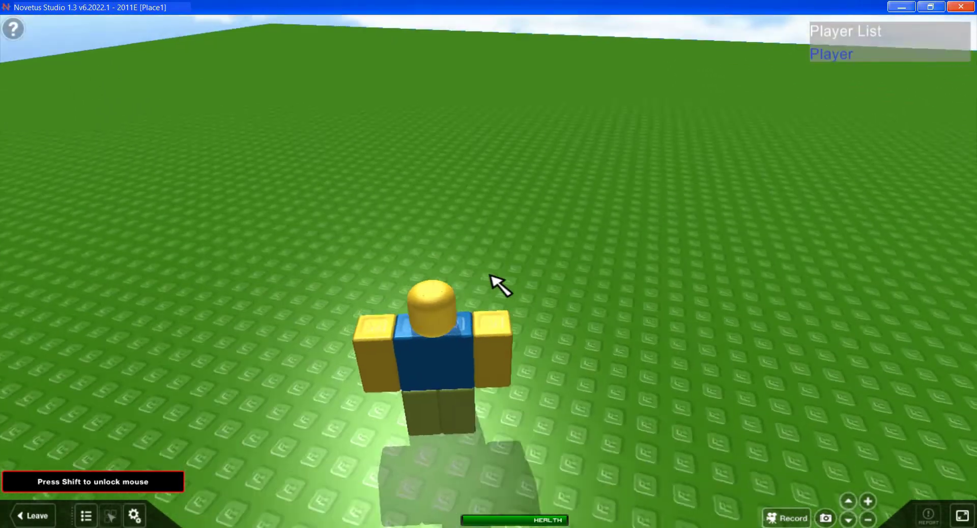
pyautogui.press('w')
pyautogui.press('space')
pyautogui.press('space')
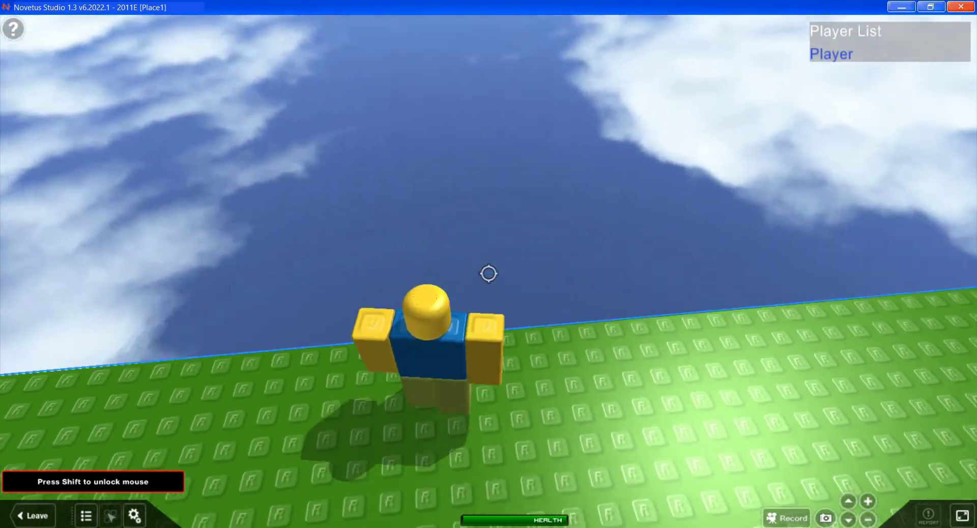
pyautogui.press('space')
pyautogui.press('shift')
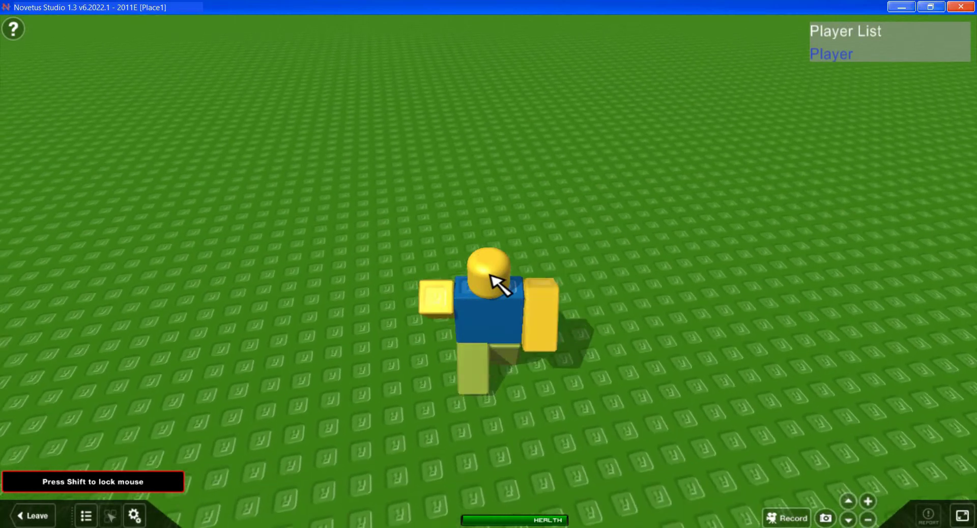
# - Set Character & Camera Controls to Character Lock and try rotating the camera around the character
pyautogui.click(134, 516)
pyautogui.click(565, 249)
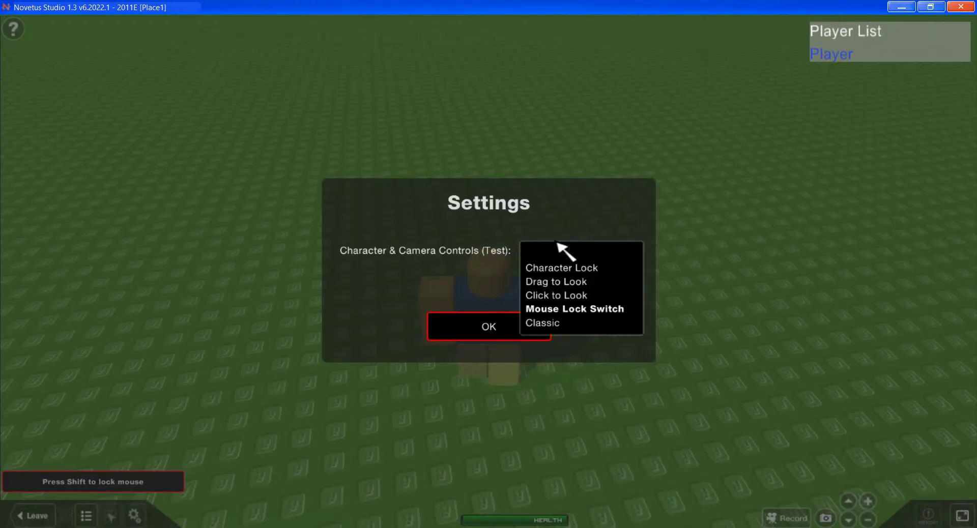
pyautogui.click(569, 267)
pyautogui.click(515, 334)
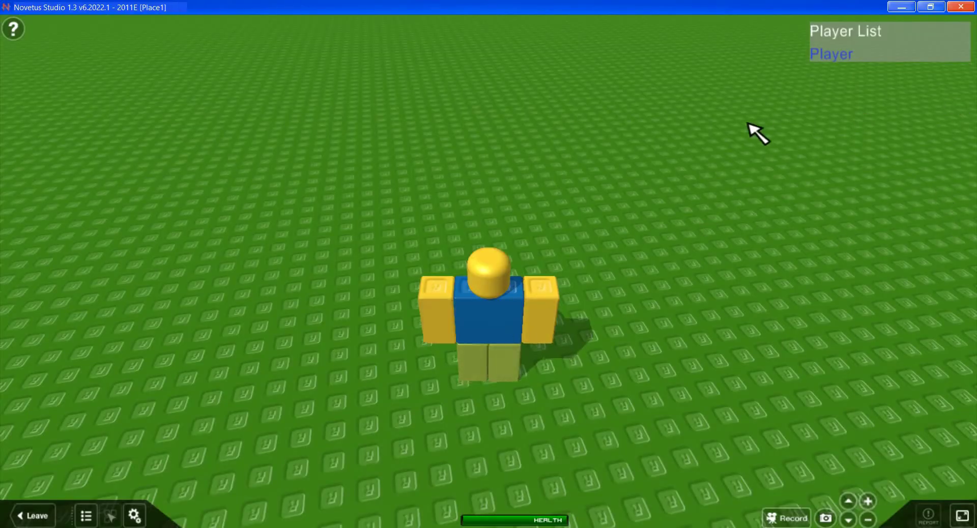
pyautogui.moveTo(625, 169); pyautogui.dragTo(625, 169, button='right')
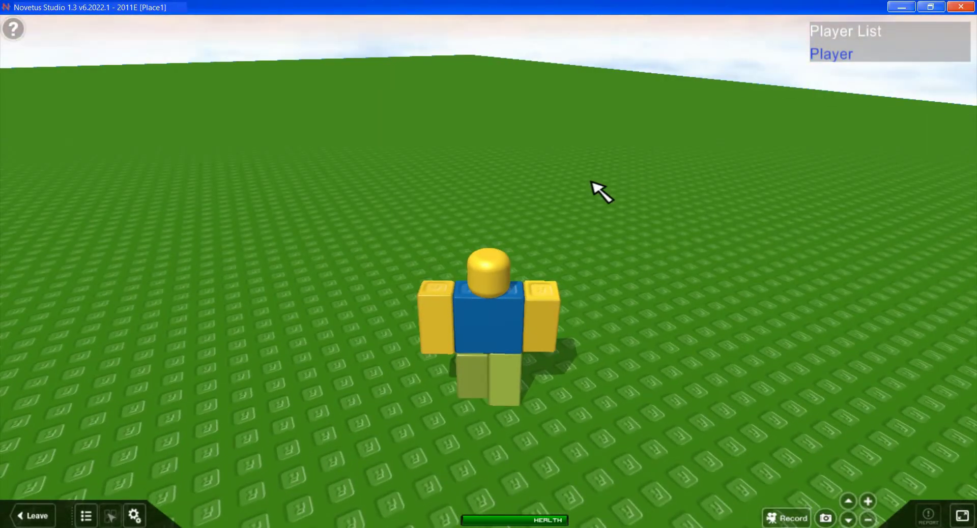
pyautogui.click(134, 516)
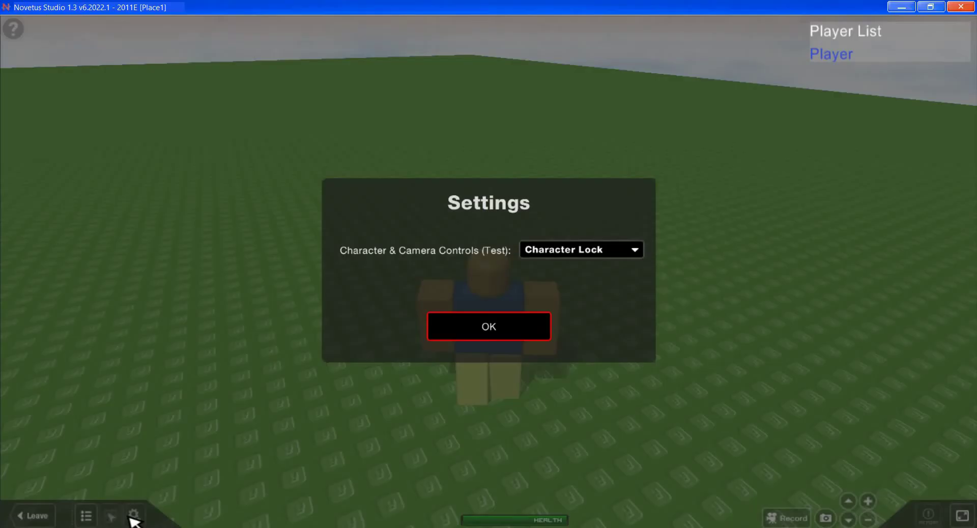
pyautogui.click(589, 251)
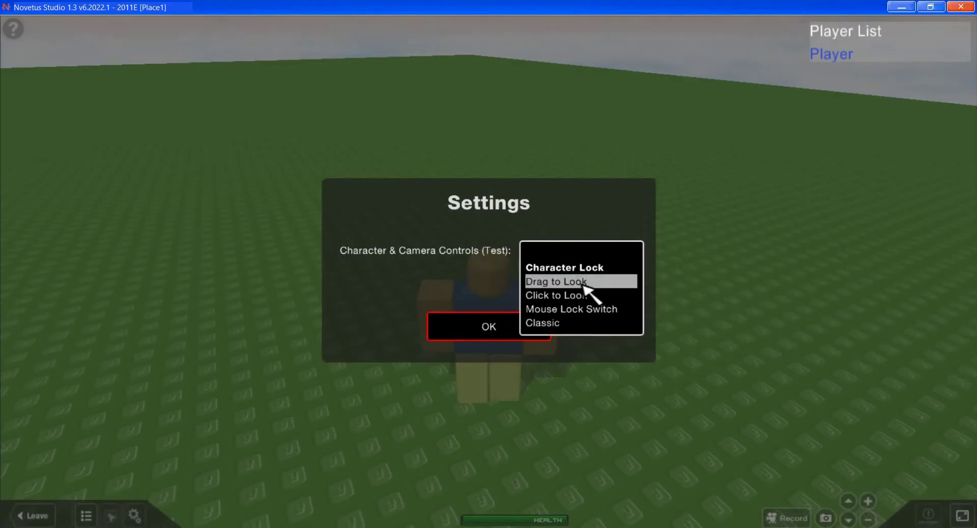
pyautogui.click(502, 279)
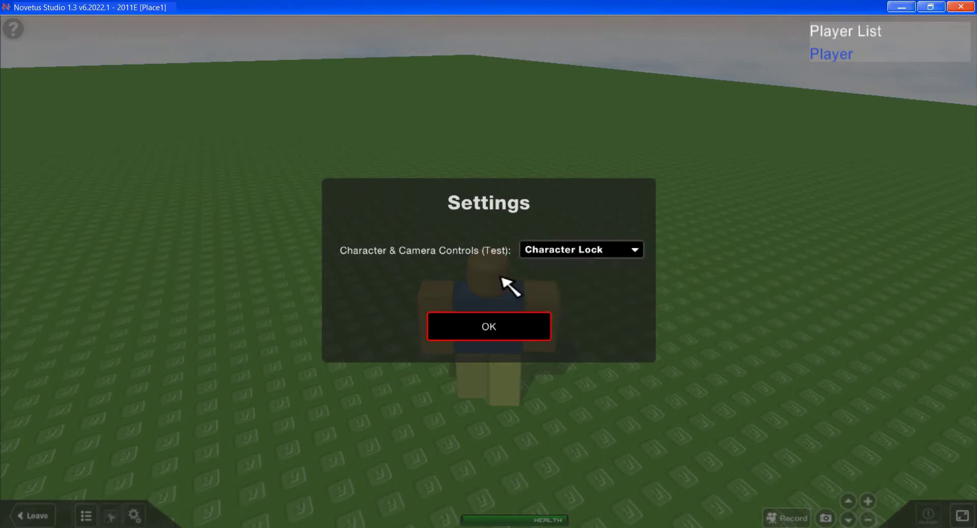
pyautogui.click(502, 330)
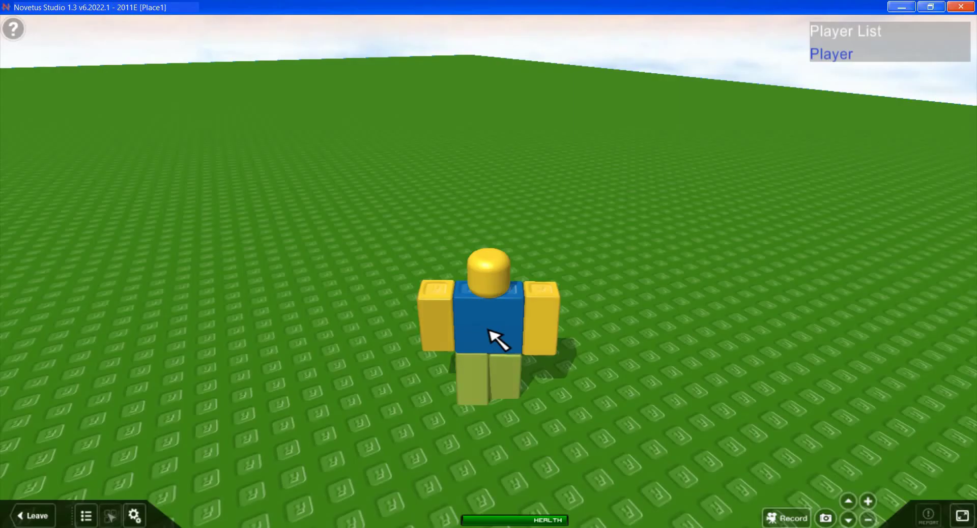
# - Test the Character Lock mode by turning the camera while walking and jumping with the character
pyautogui.moveTo(495, 351); pyautogui.dragTo(472, 365, button='right')
pyautogui.press('space')
pyautogui.press('space')
pyautogui.press('w')
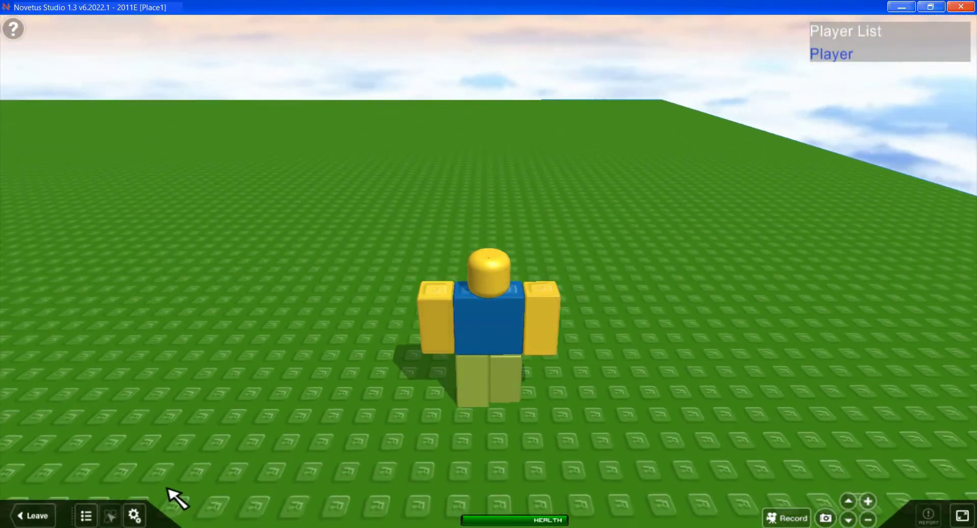
# - Set Character & Camera Controls to Drag to Look and swing the camera around the character
pyautogui.click(134, 515)
pyautogui.click(591, 254)
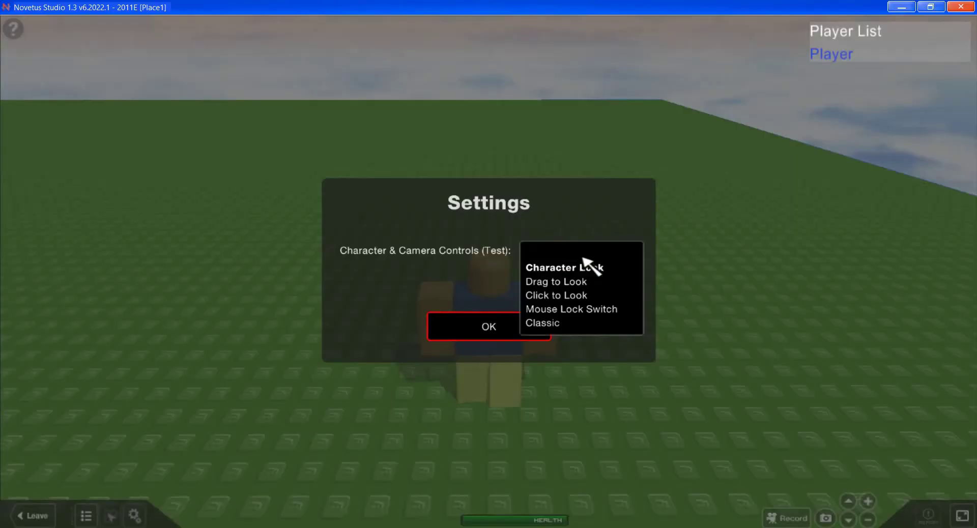
pyautogui.click(574, 281)
pyautogui.click(530, 321)
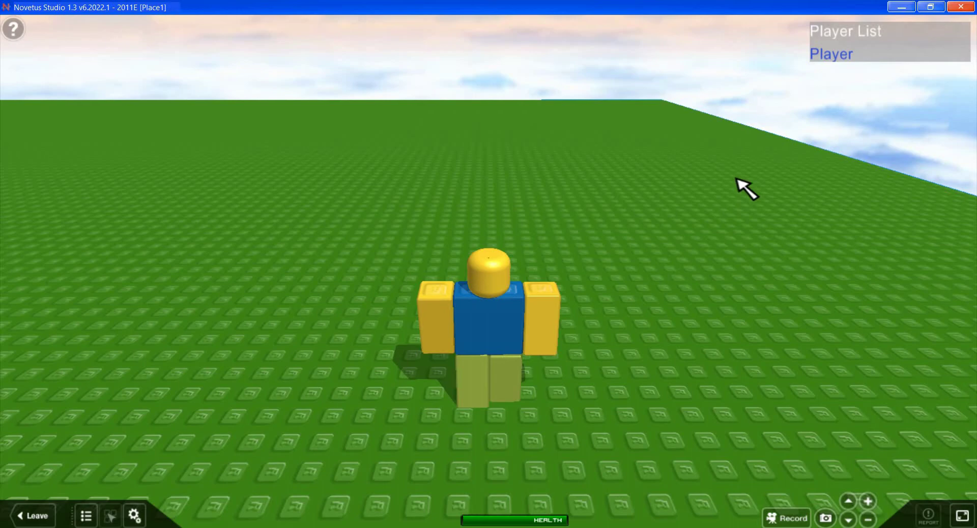
pyautogui.moveTo(727, 168)
pyautogui.mouseDown(button='right')
pyautogui.moveTo(726, 159)
pyautogui.moveTo(723, 185)
pyautogui.mouseUp(button='right')
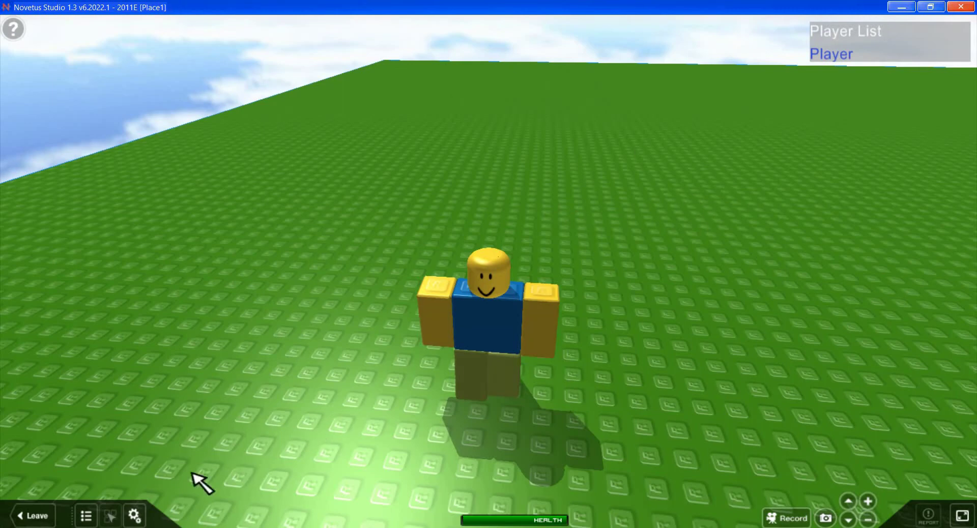
# - Set Character & Camera Controls to Click to Look and rotate the camera around the character
pyautogui.click(134, 516)
pyautogui.click(560, 251)
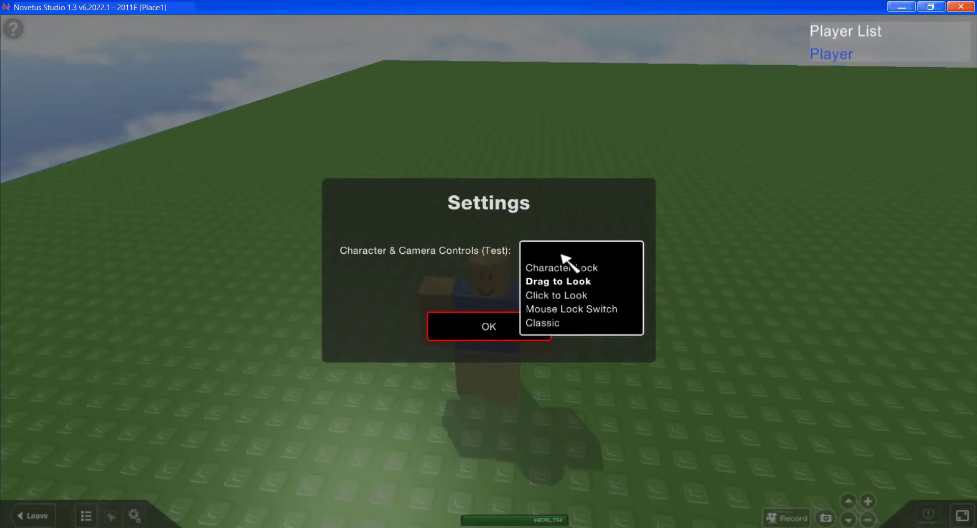
pyautogui.click(583, 291)
pyautogui.click(490, 336)
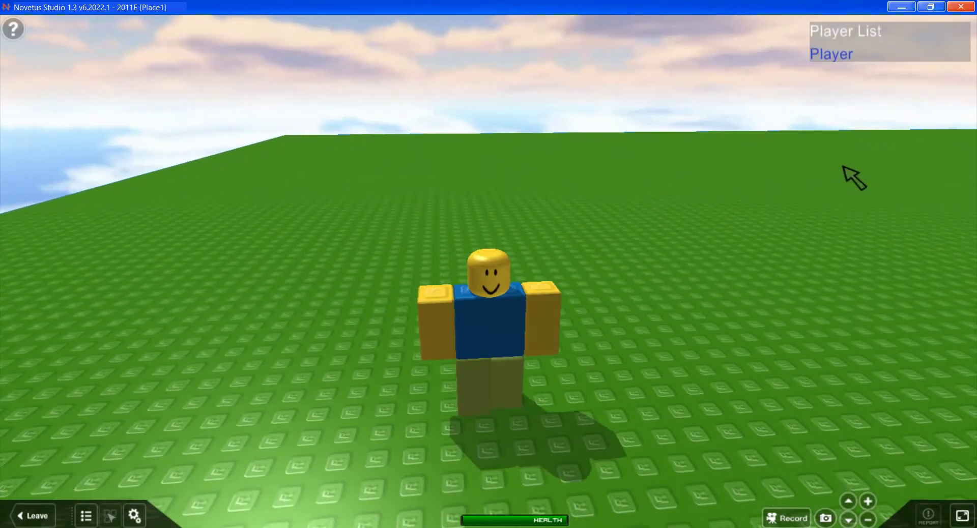
pyautogui.moveTo(843, 166); pyautogui.dragTo(501, 283, button='right')
pyautogui.moveTo(753, 271); pyautogui.dragTo(420, 351, button='right')
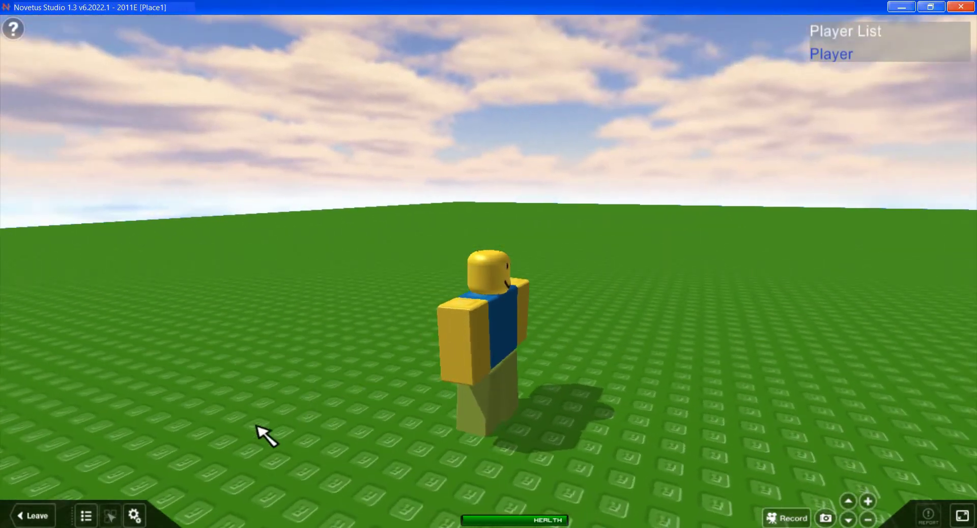
# - Set Character & Camera Controls back to Mouse Lock Switch, try moving with it, and toggle the mouse lock
pyautogui.click(134, 516)
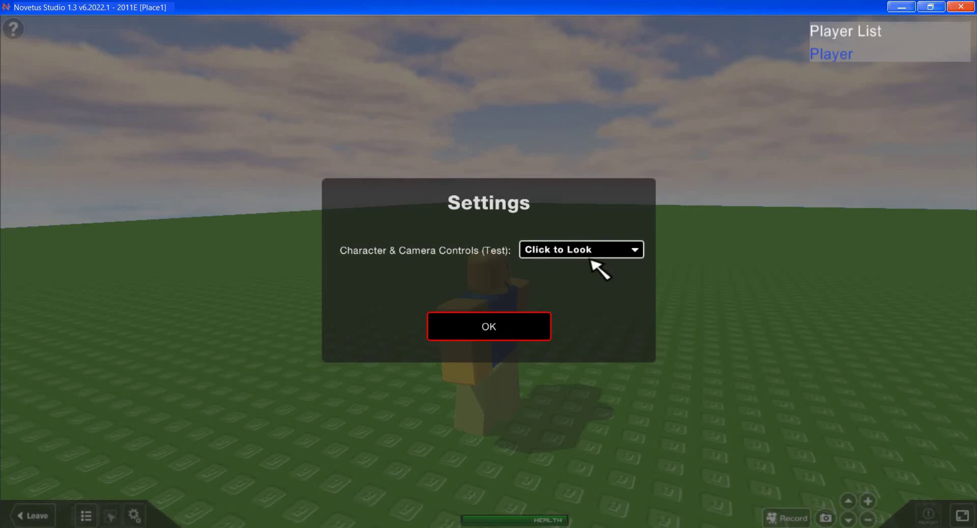
pyautogui.click(590, 311)
pyautogui.click(548, 325)
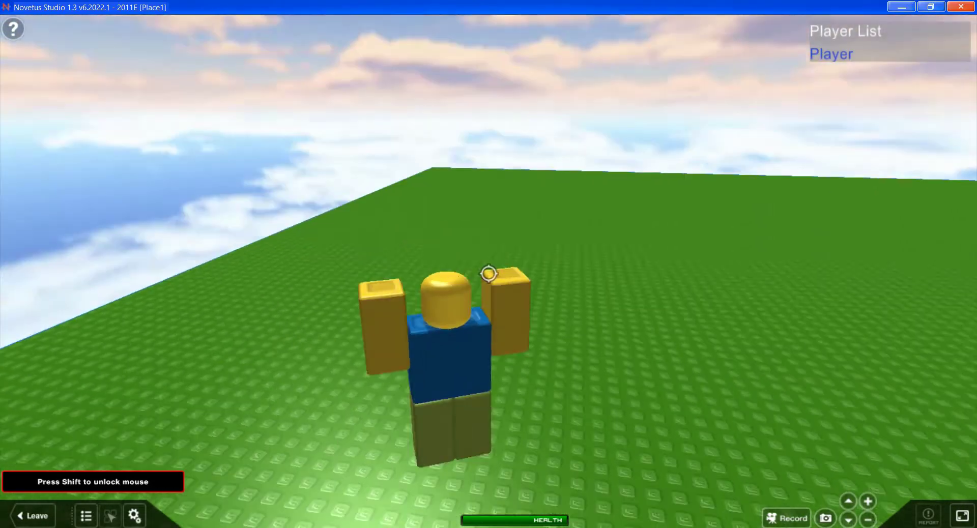
pyautogui.press('shift')
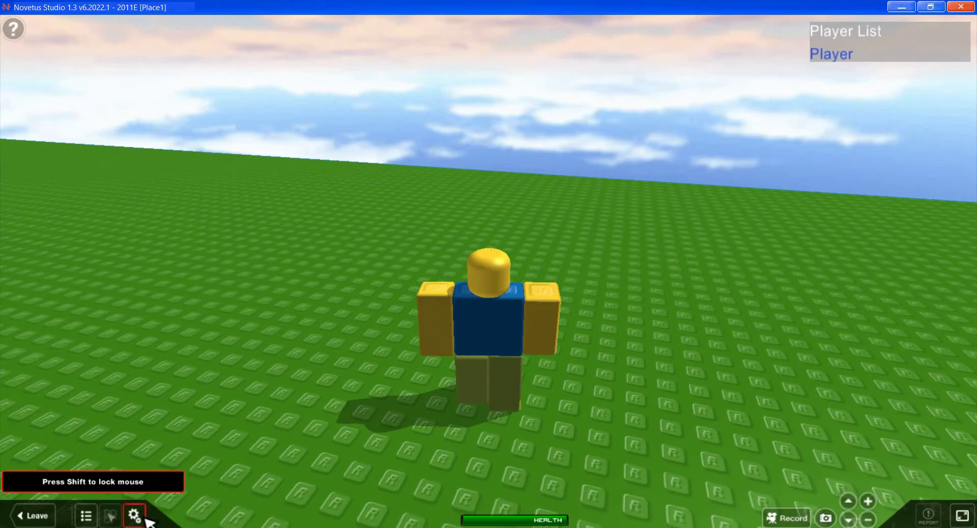
# - Restore Character & Camera Controls to Classic and try walking and jumping with the character
pyautogui.click(134, 515)
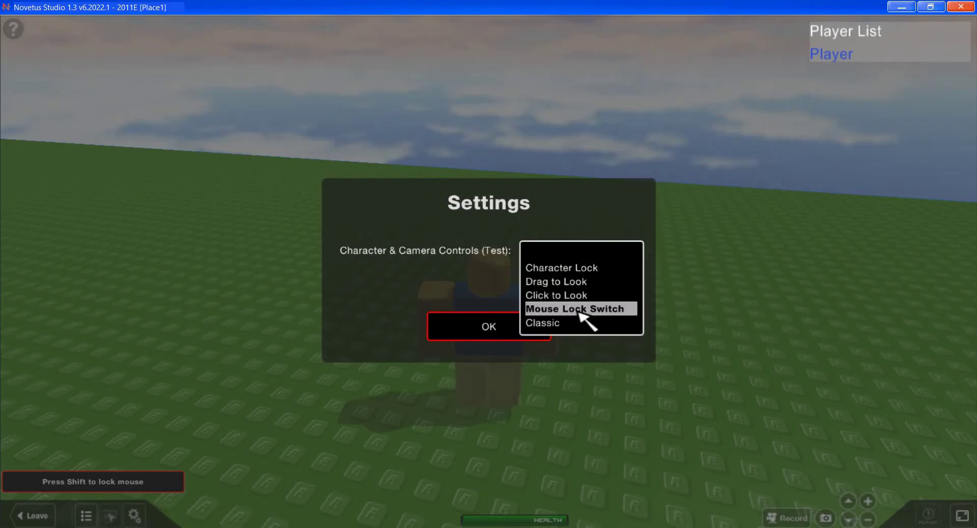
pyautogui.click(571, 323)
pyautogui.click(529, 336)
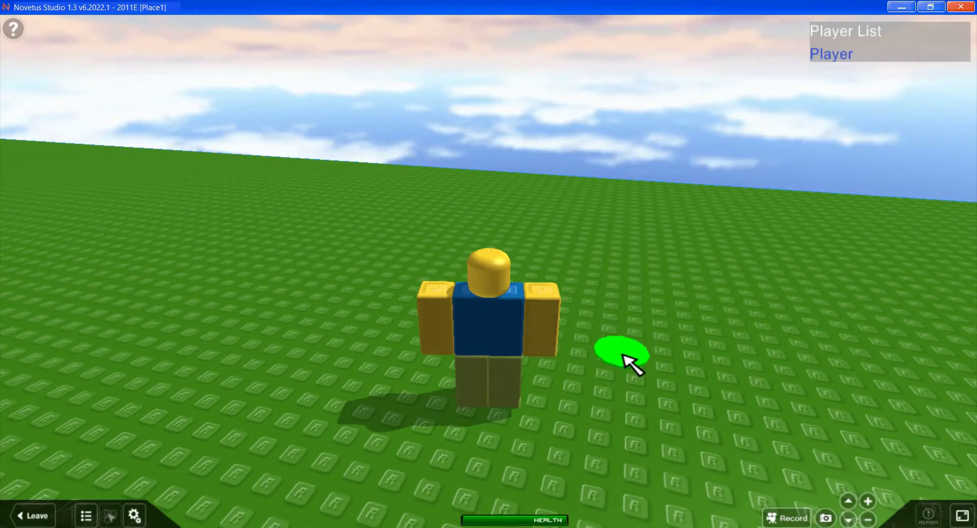
pyautogui.press('s')
pyautogui.press('space')
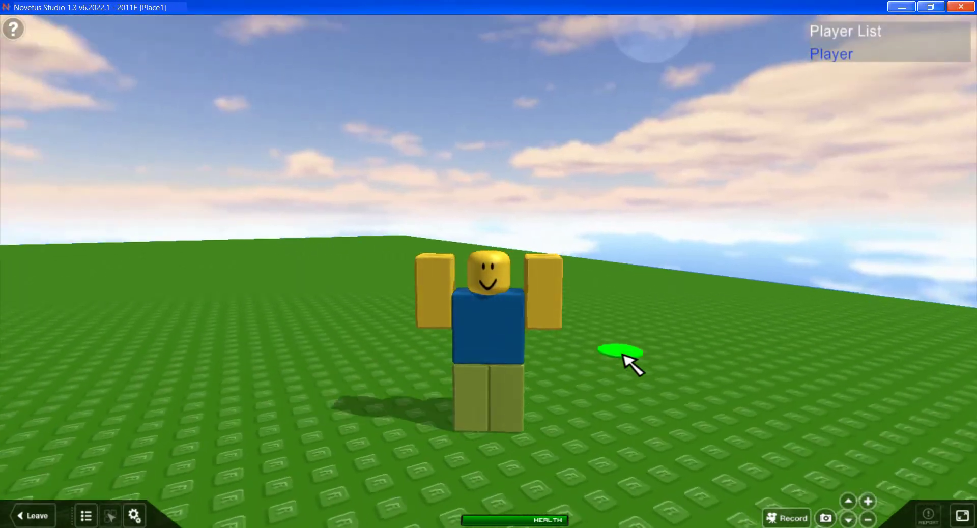
# - Zoom into first-person view and look around the baseplate, toggling the mouse lock and tilting the camera
pyautogui.scroll(5, 622, 355)
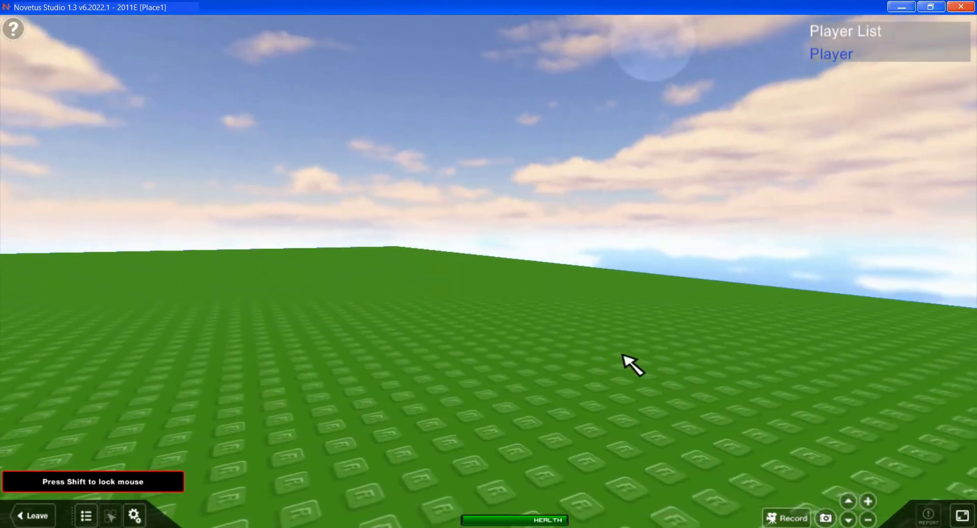
pyautogui.moveTo(622, 355); pyautogui.dragTo(622, 353, button='right')
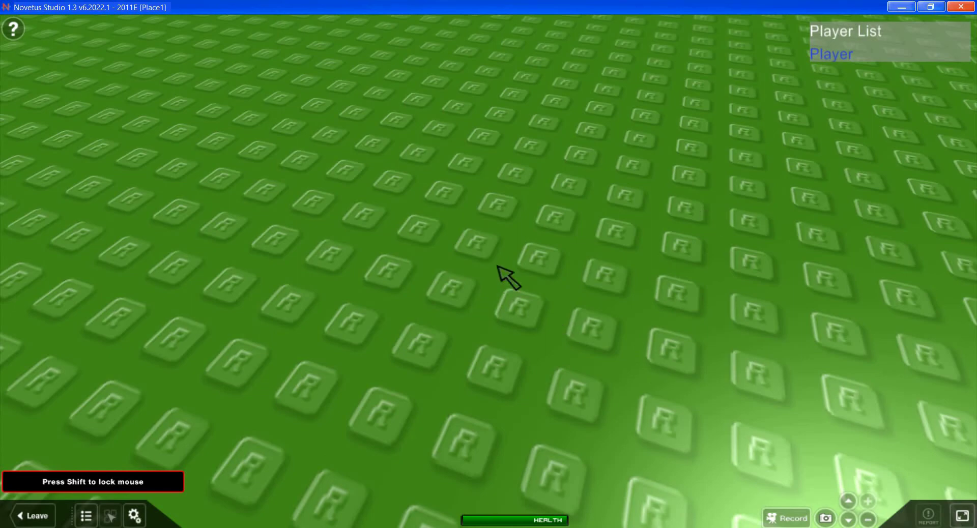
pyautogui.press('pageup')
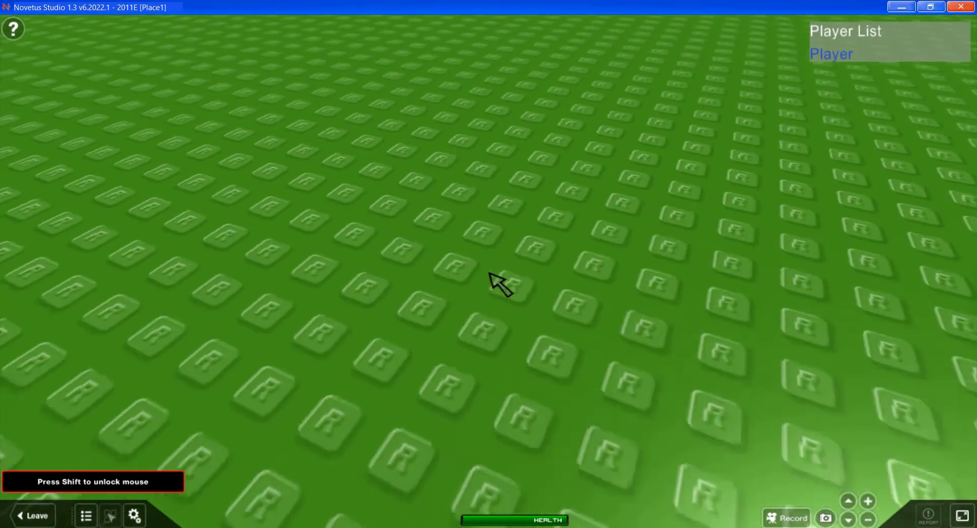
pyautogui.press('pageup')
pyautogui.press('shift')
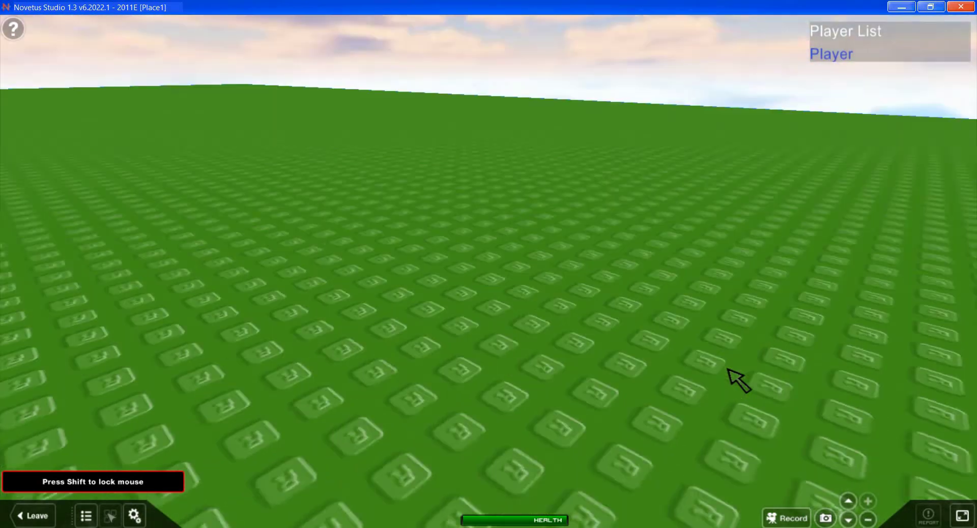
pyautogui.moveTo(728, 370); pyautogui.dragTo(729, 369, button='right')
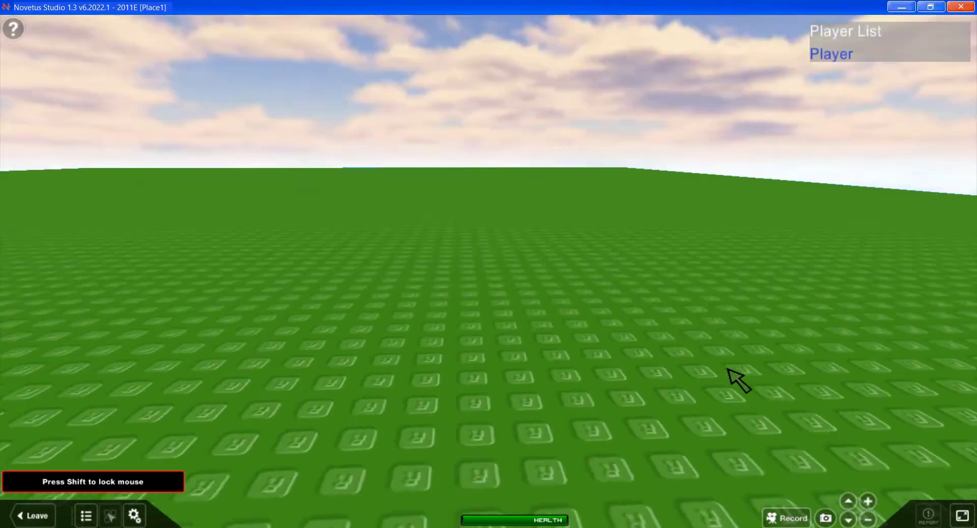
# - Toggle the mouse lock in first-person view, and zoom the camera back out behind the character
pyautogui.press('shift')
pyautogui.press('shift')
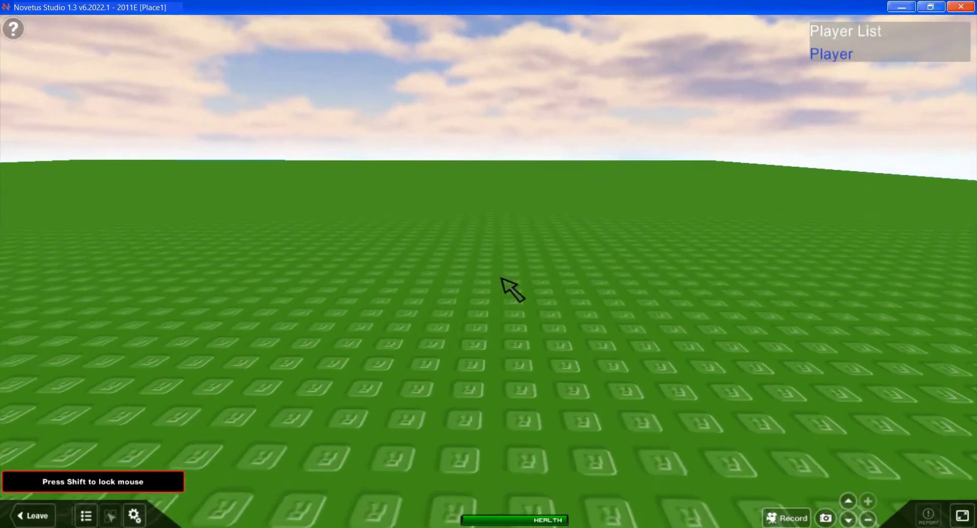
pyautogui.scroll(-5, 490, 326)
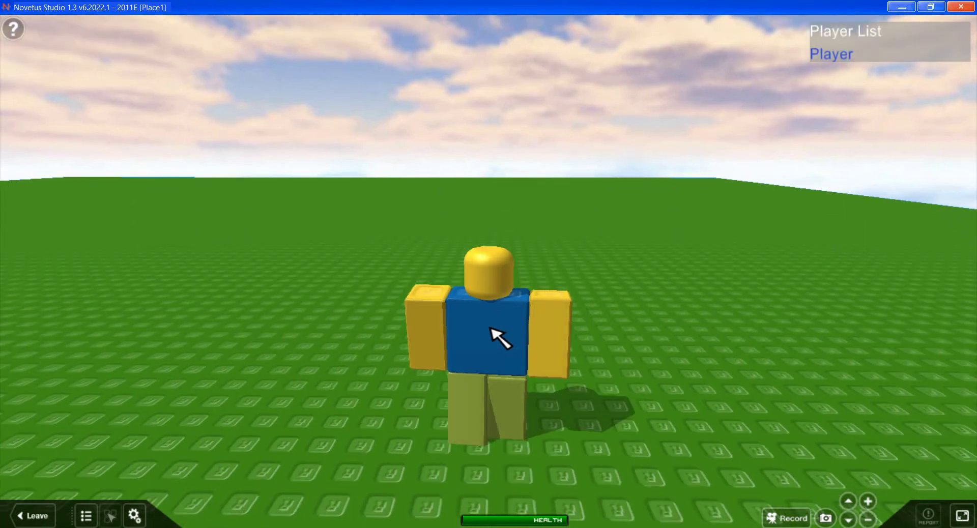
pyautogui.scroll(-1, 490, 329)
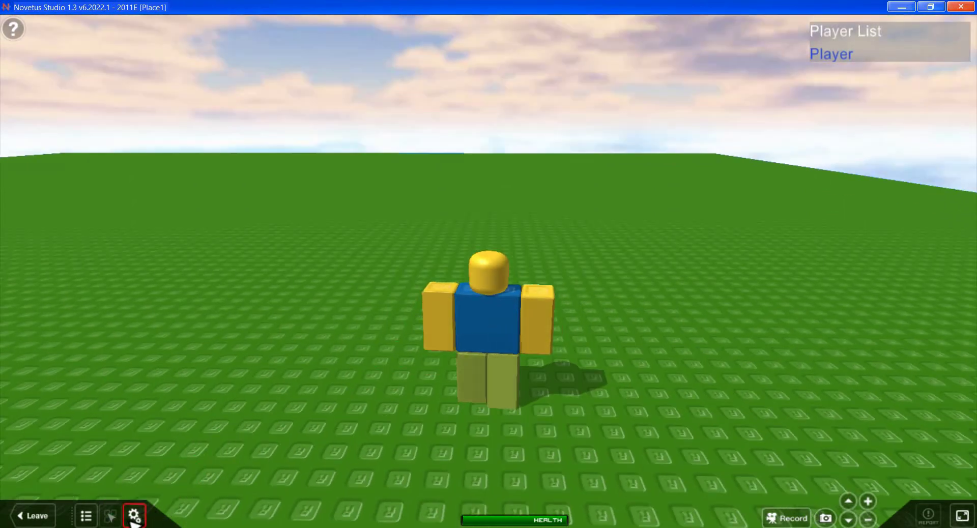
# - Review the Character & Camera Controls options in the game settings and close the settings
pyautogui.click(134, 516)
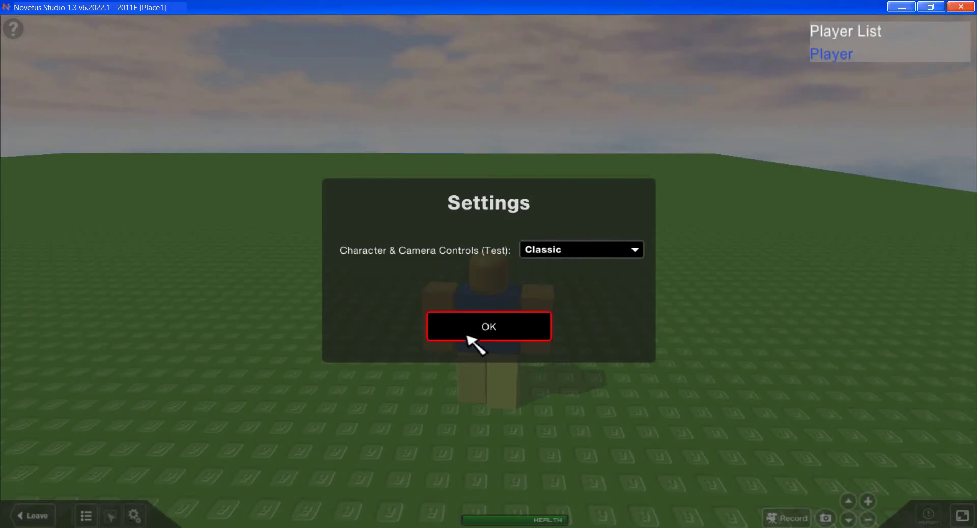
pyautogui.click(563, 250)
pyautogui.click(539, 322)
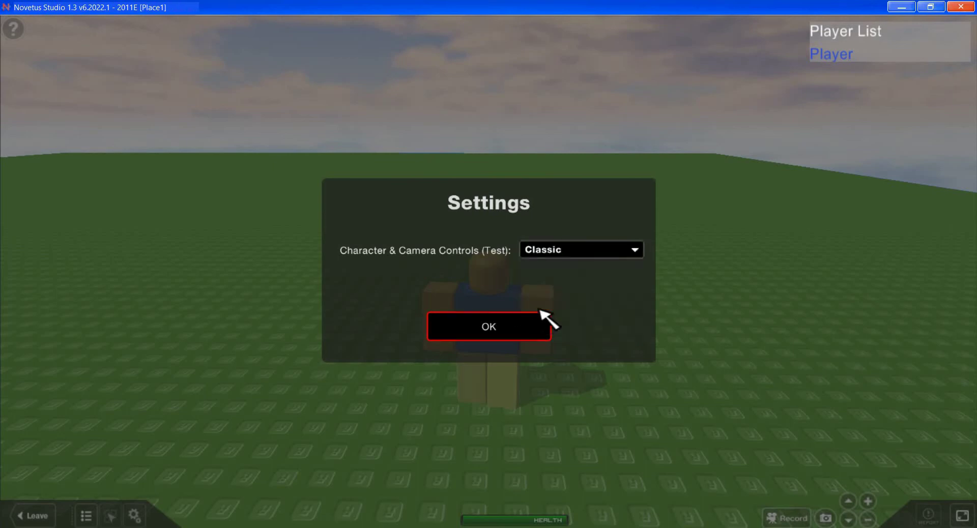
pyautogui.click(531, 339)
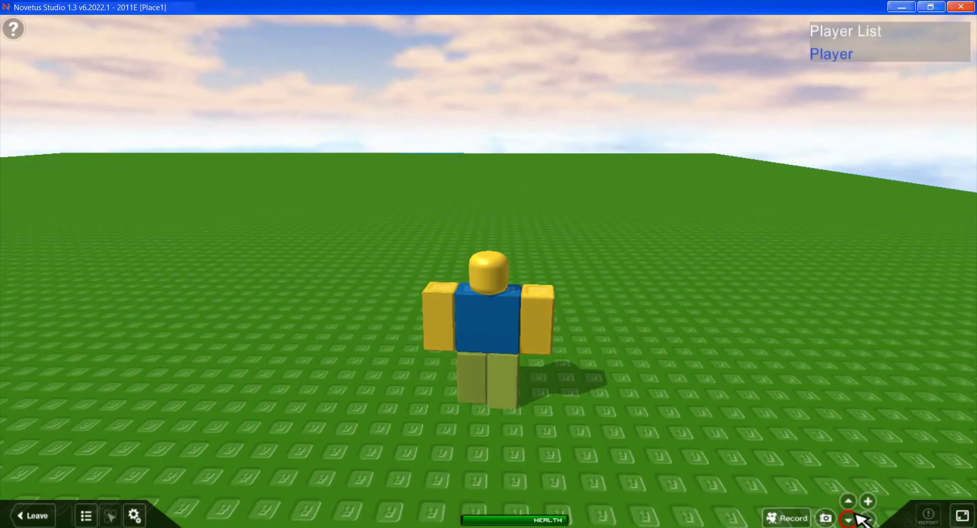
# - Try the on-screen camera zoom controls, moving in on the character and back out
pyautogui.click(868, 502)
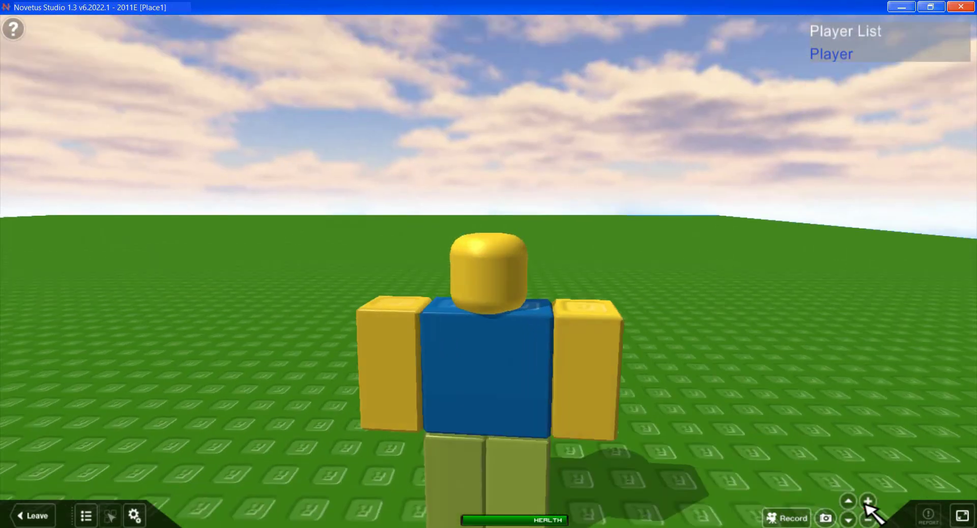
pyautogui.click(868, 520)
pyautogui.click(868, 520)
pyautogui.click(868, 520)
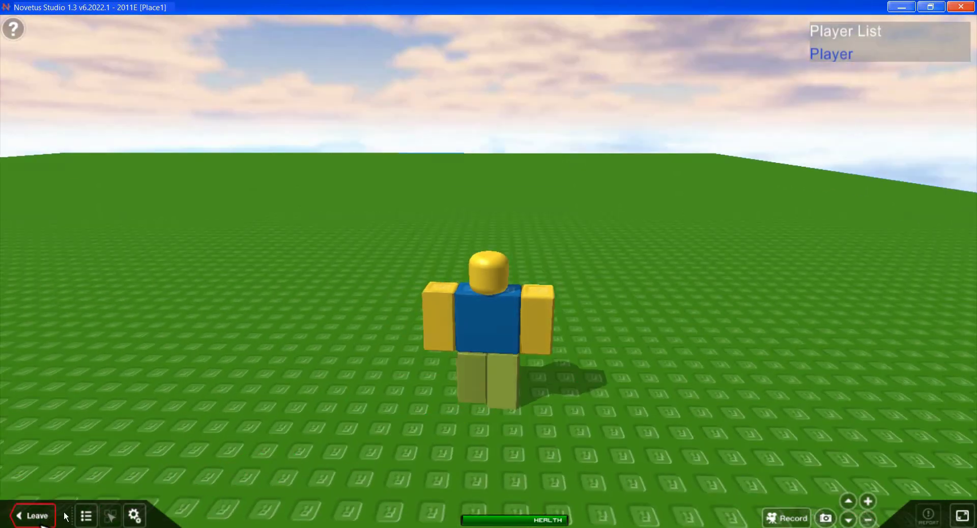
# - Leave the 2011E place without saving it, and launch Studio for the 2007M client without a map
pyautogui.click(33, 516)
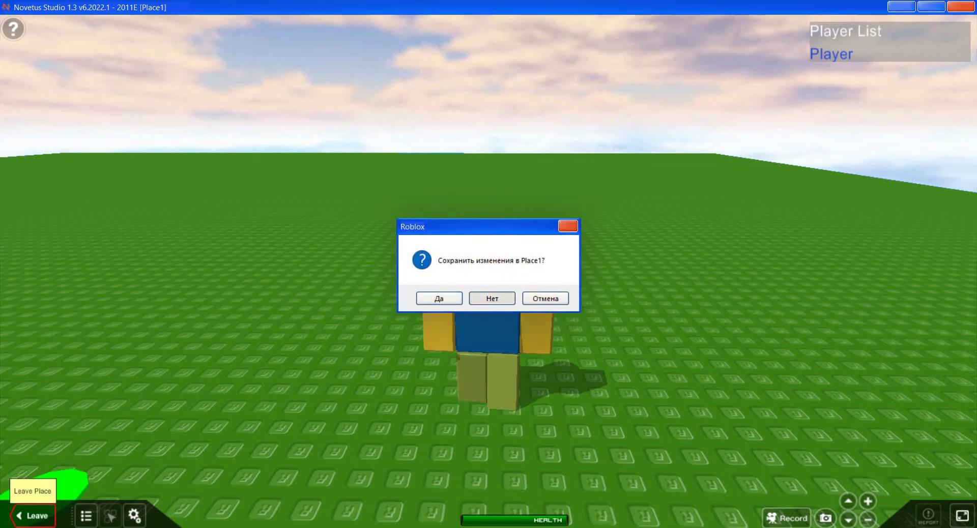
pyautogui.click(492, 299)
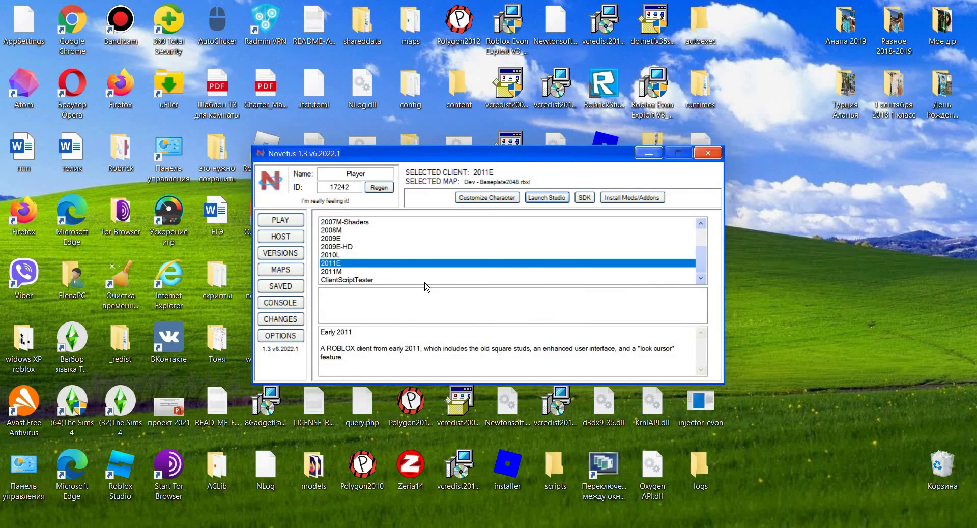
pyautogui.click(700, 227)
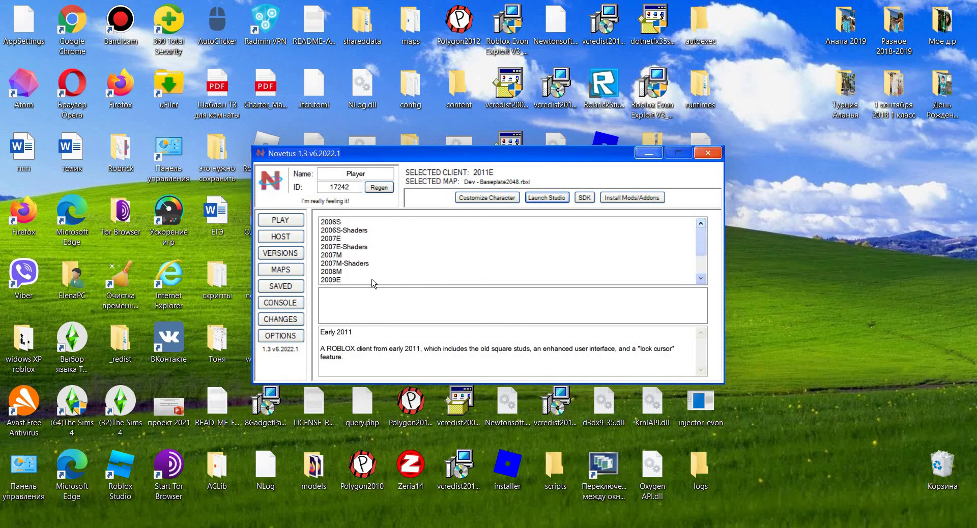
pyautogui.click(340, 256)
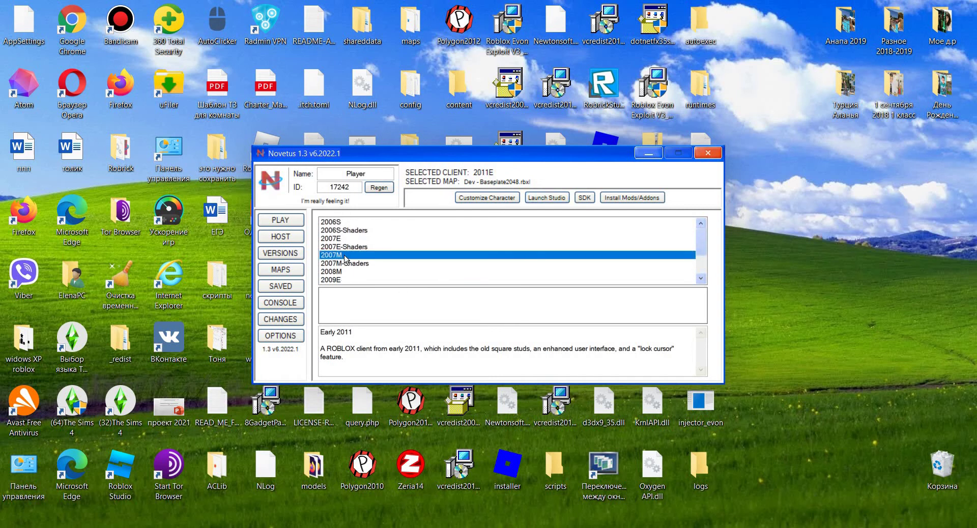
pyautogui.click(549, 198)
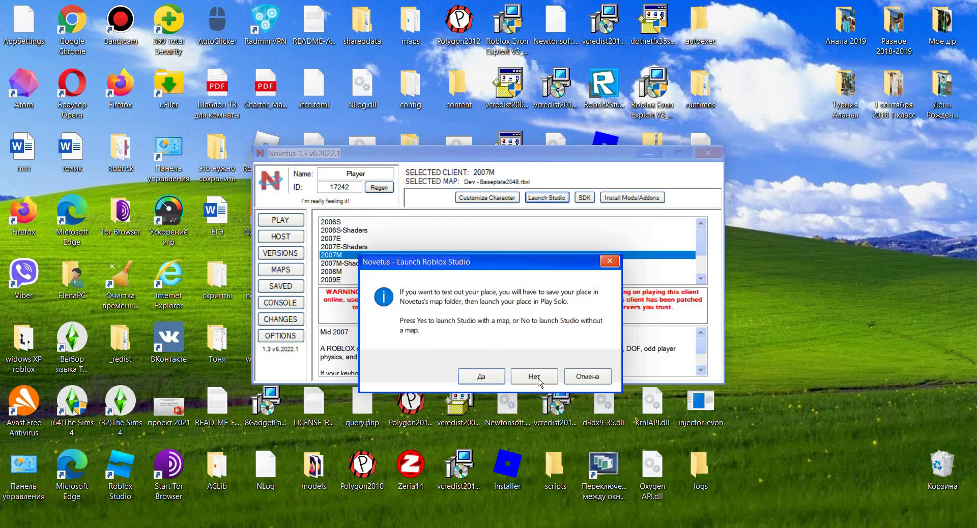
pyautogui.click(535, 376)
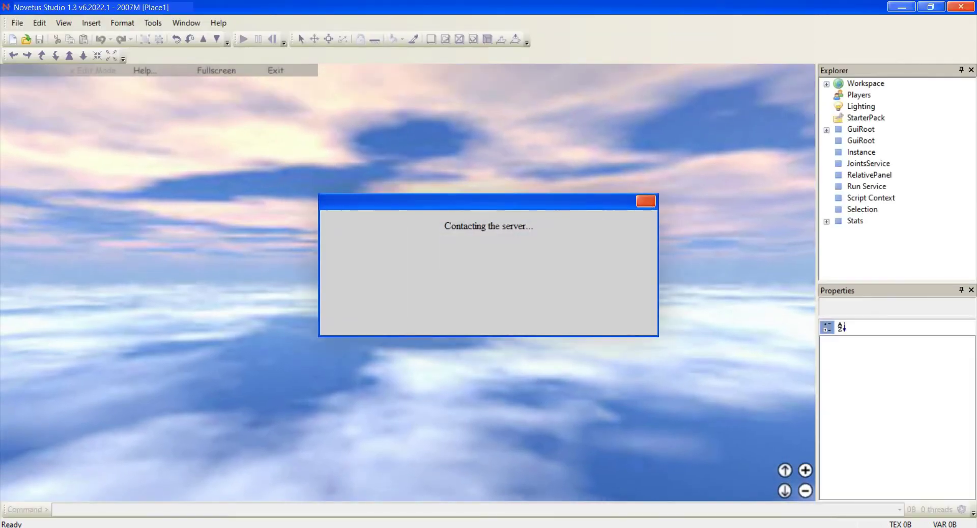
# - Dismiss the server contact dialog and insert an object of class Part into the empty place
pyautogui.click(647, 201)
pyautogui.moveTo(435, 199); pyautogui.dragTo(435, 200, button='right')
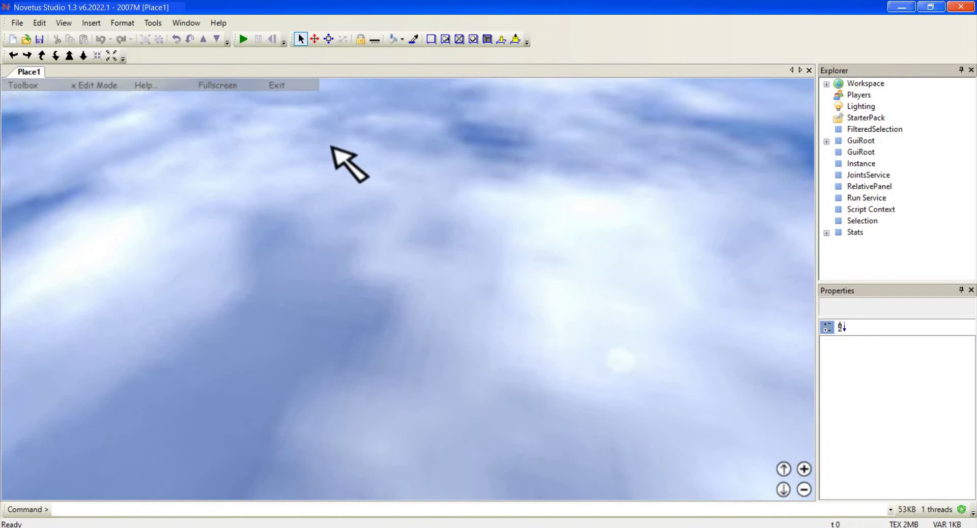
pyautogui.click(97, 23)
pyautogui.click(113, 95)
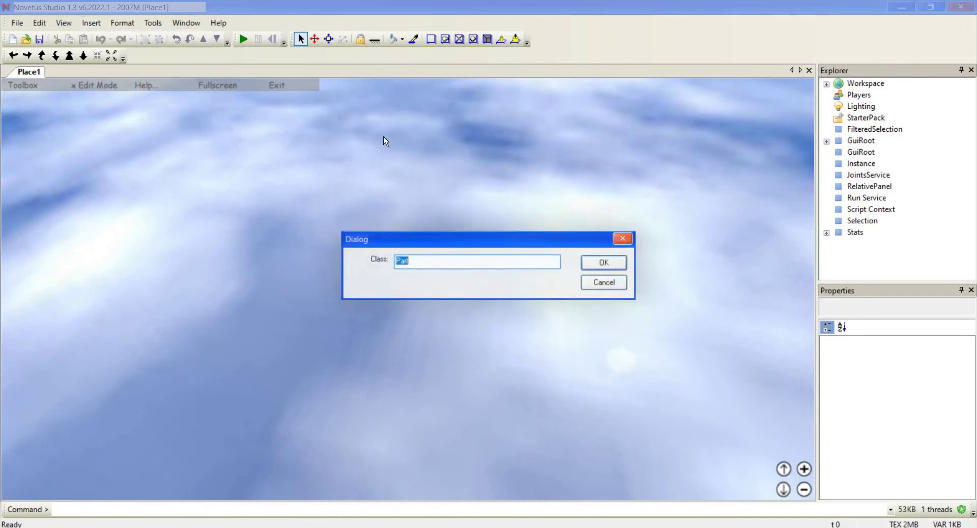
pyautogui.click(605, 263)
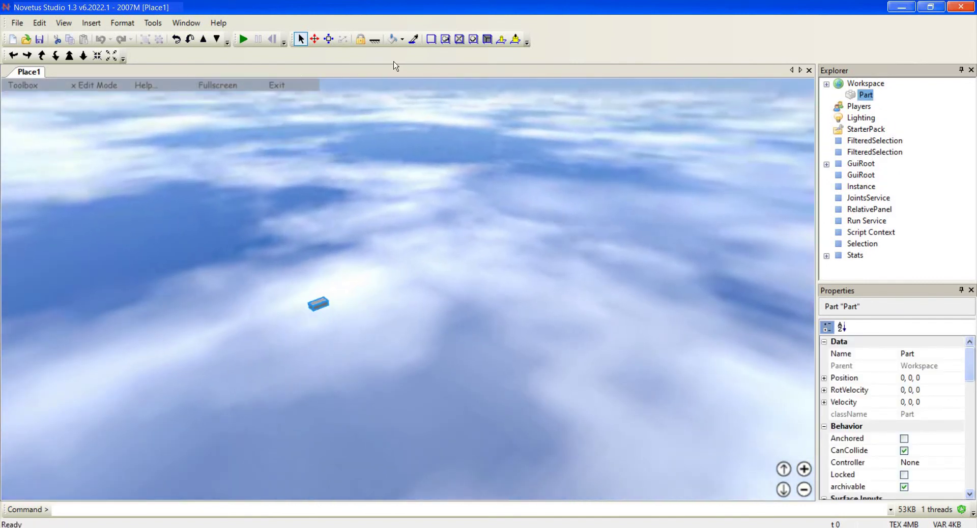
# - Cut the new part and paste it back into the workspace twice
pyautogui.click(56, 39)
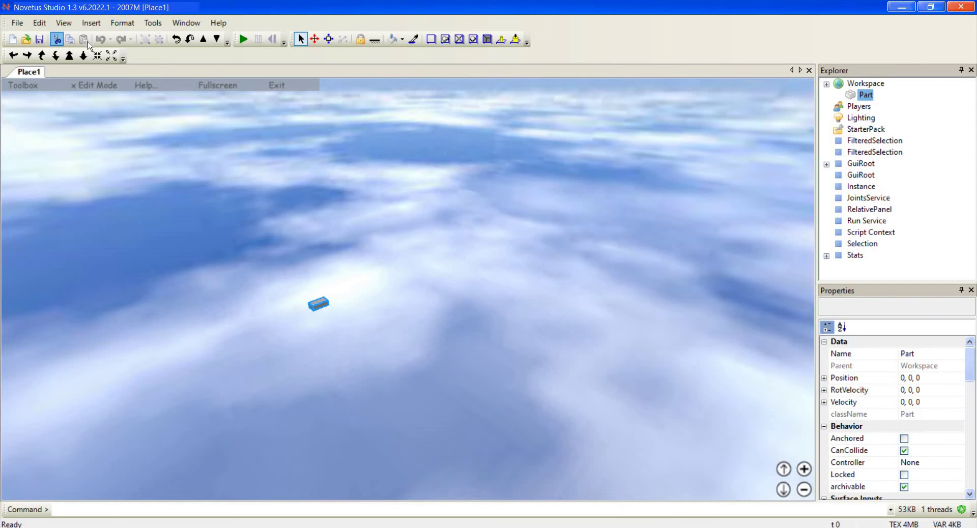
pyautogui.click(87, 43)
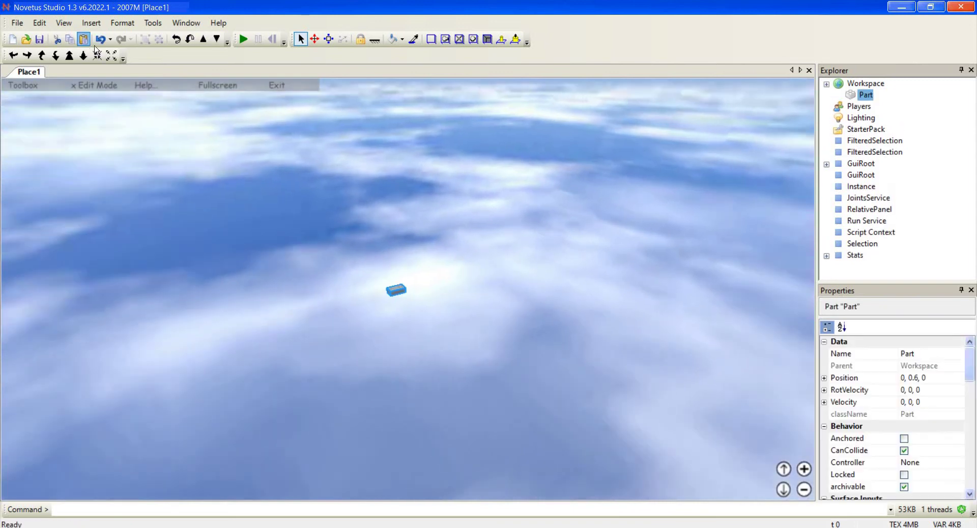
pyautogui.click(88, 42)
# - Resize the upper part outward on all four sides to form a large flat baseplate
pyautogui.click(329, 39)
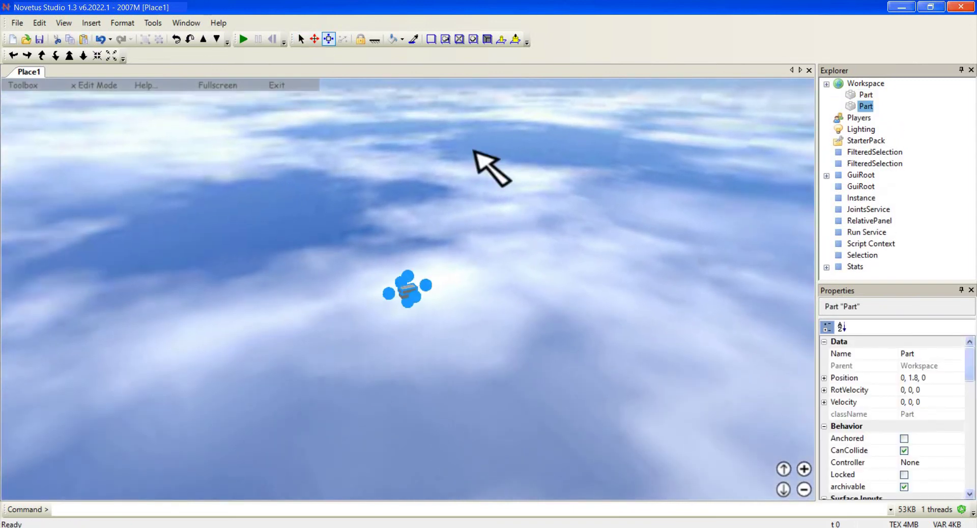
pyautogui.moveTo(428, 291); pyautogui.dragTo(648, 247)
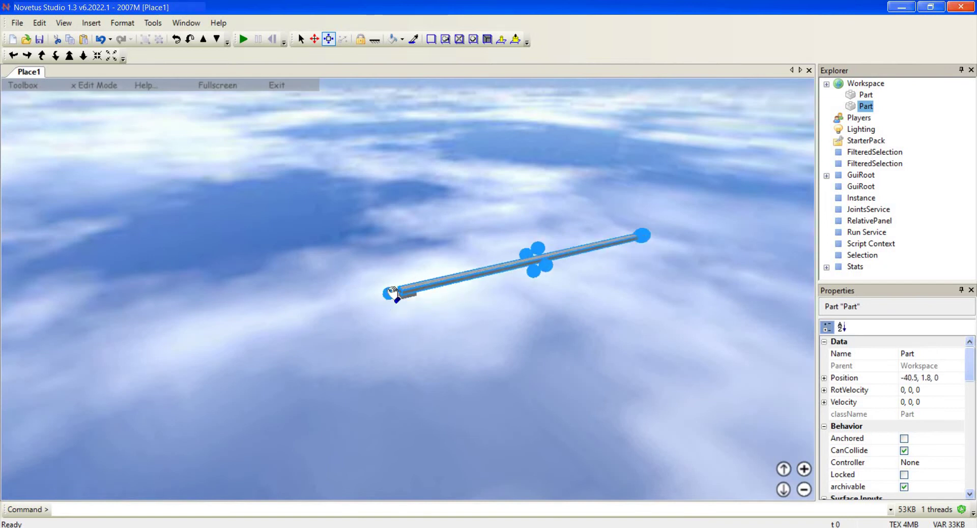
pyautogui.moveTo(392, 292); pyautogui.dragTo(28, 374)
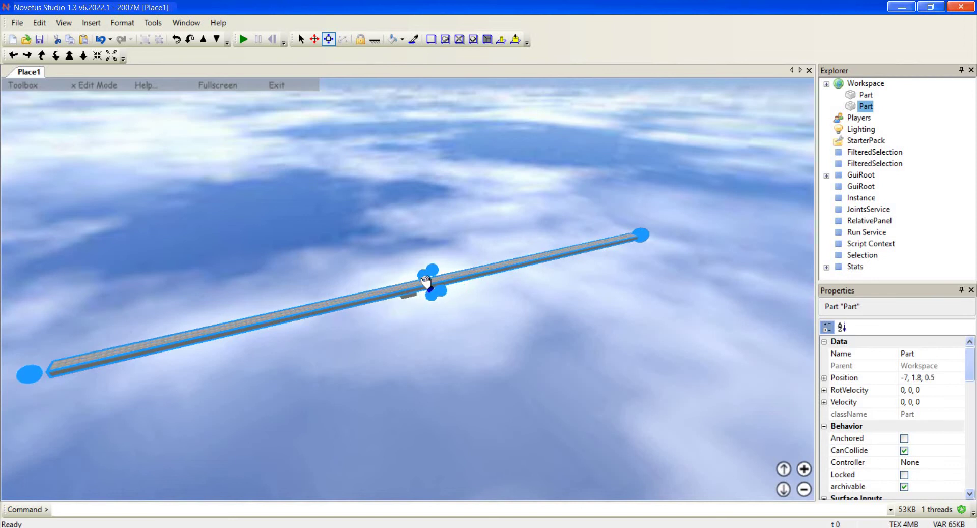
pyautogui.moveTo(430, 275); pyautogui.dragTo(340, 231)
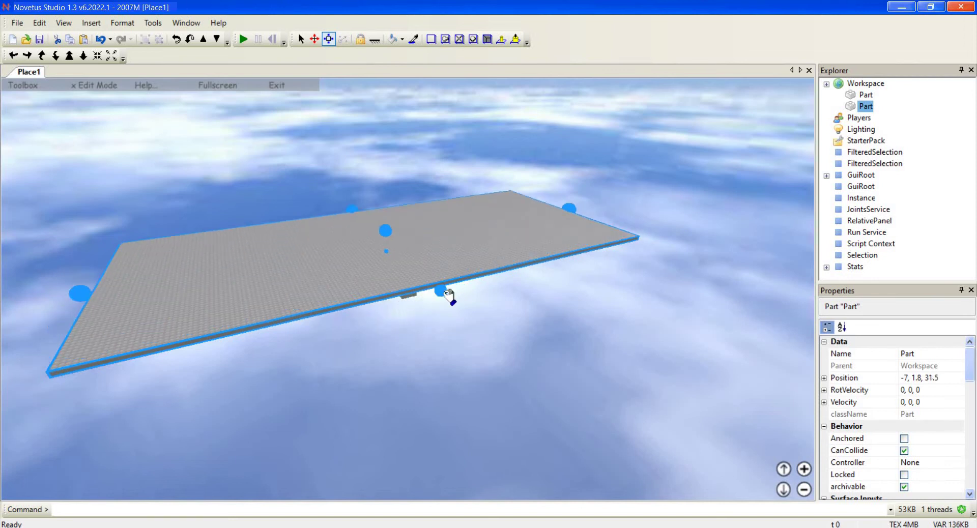
pyautogui.moveTo(442, 291); pyautogui.dragTo(573, 473)
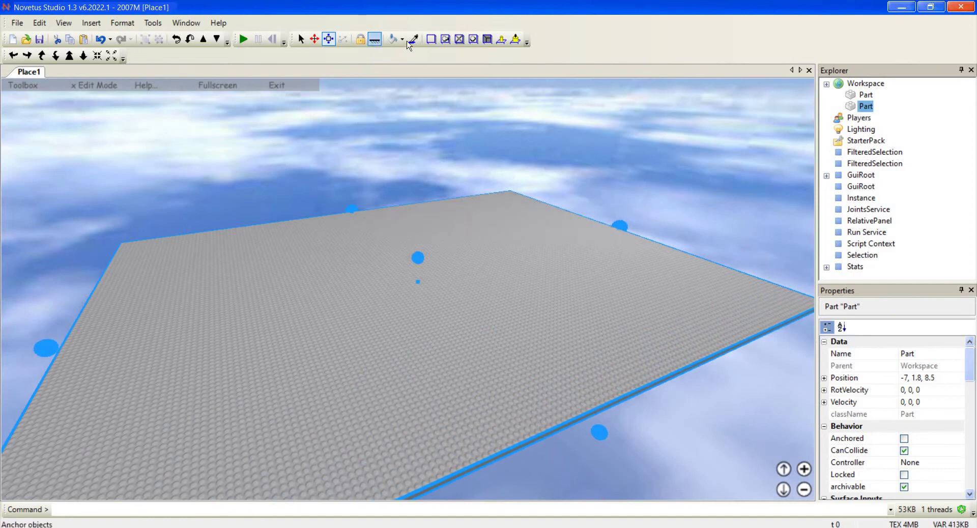
# - Anchor the baseplate and paint it green, returning to the selection tool
pyautogui.click(375, 39)
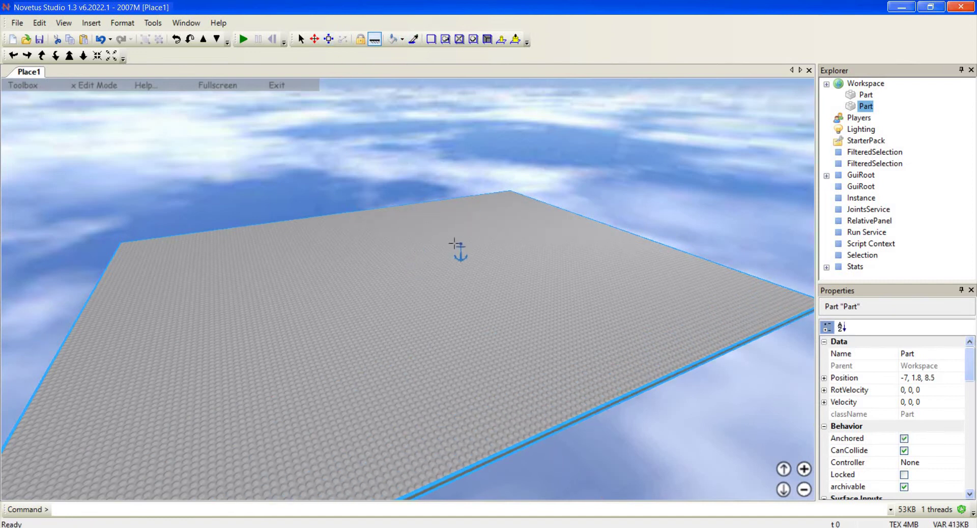
pyautogui.click(402, 40)
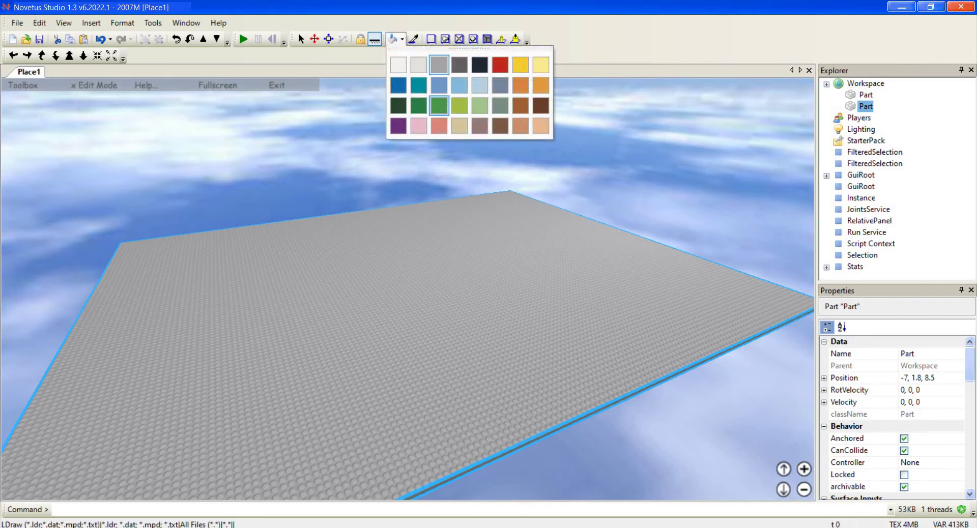
pyautogui.click(435, 104)
pyautogui.click(459, 279)
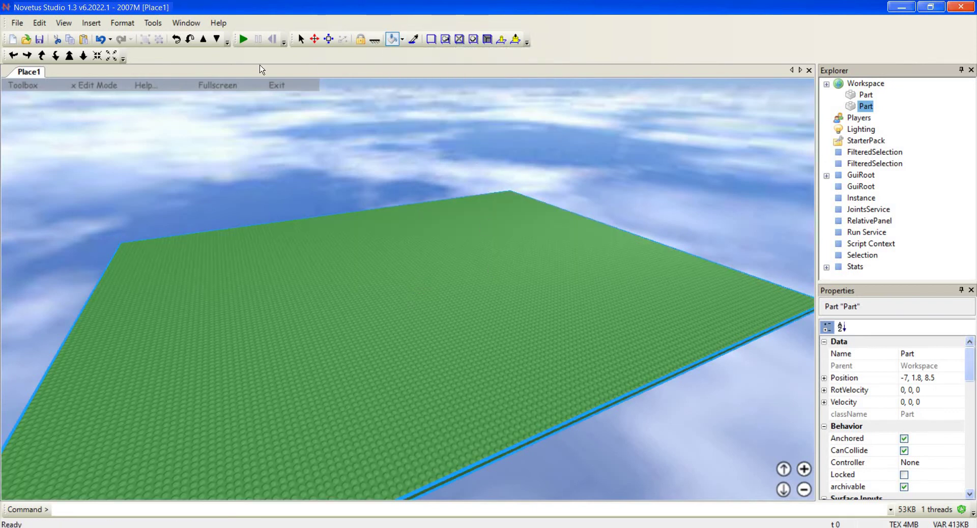
pyautogui.click(300, 38)
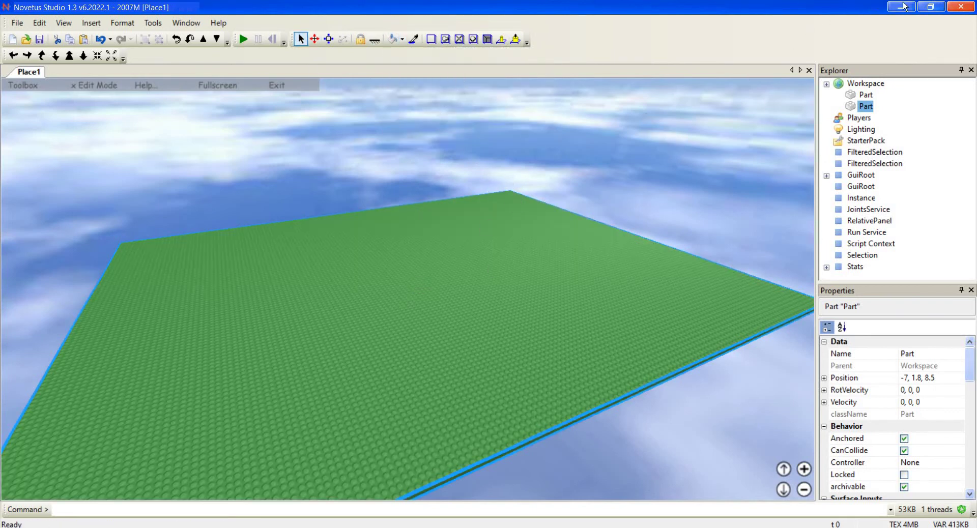
pyautogui.click(904, 6)
pyautogui.click(648, 152)
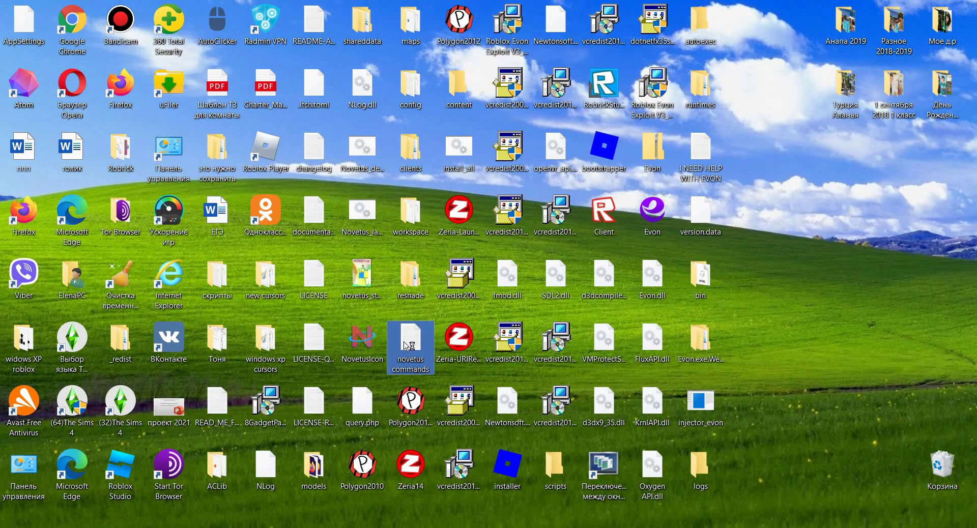
pyautogui.doubleClick(403, 341)
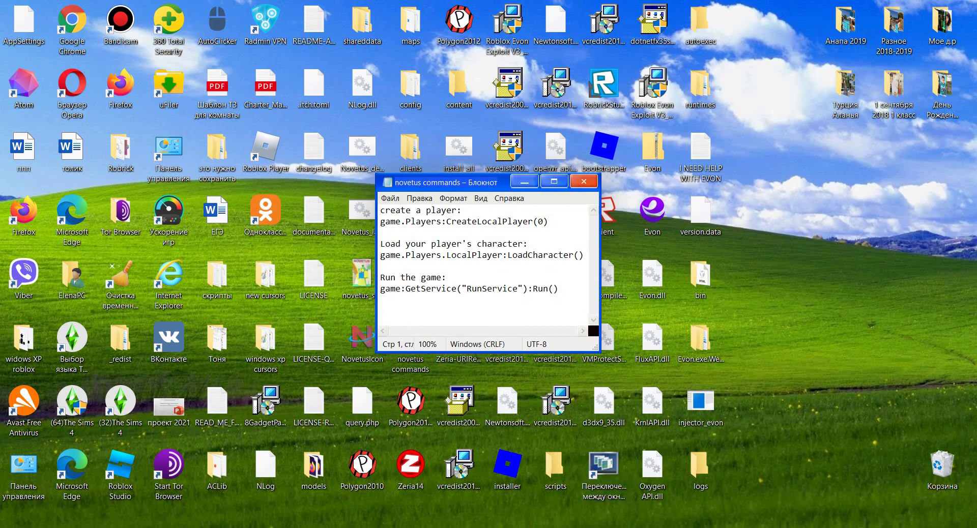
pyautogui.hotkey('alt', 'Tab')
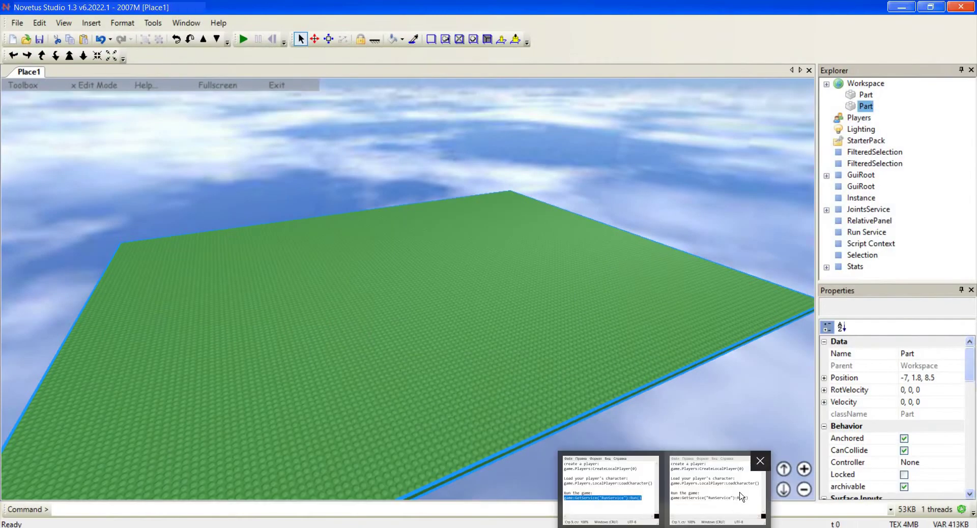
pyautogui.click(761, 462)
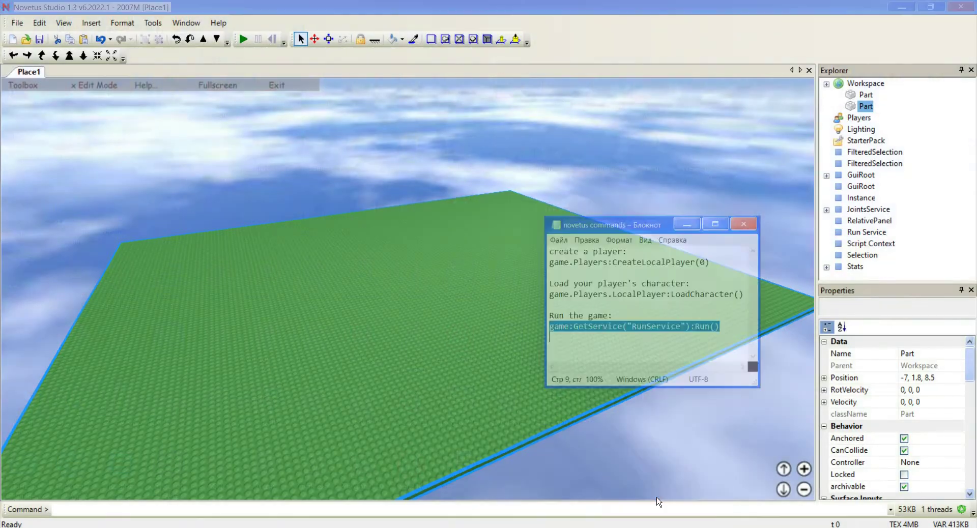
# - Copy game.Players:CreateLocalPlayer(0) from the novetus commands text file and run it as a Studio command
pyautogui.click(662, 484)
pyautogui.moveTo(541, 222); pyautogui.dragTo(549, 232)
pyautogui.hotkey('ctrl', 'c')
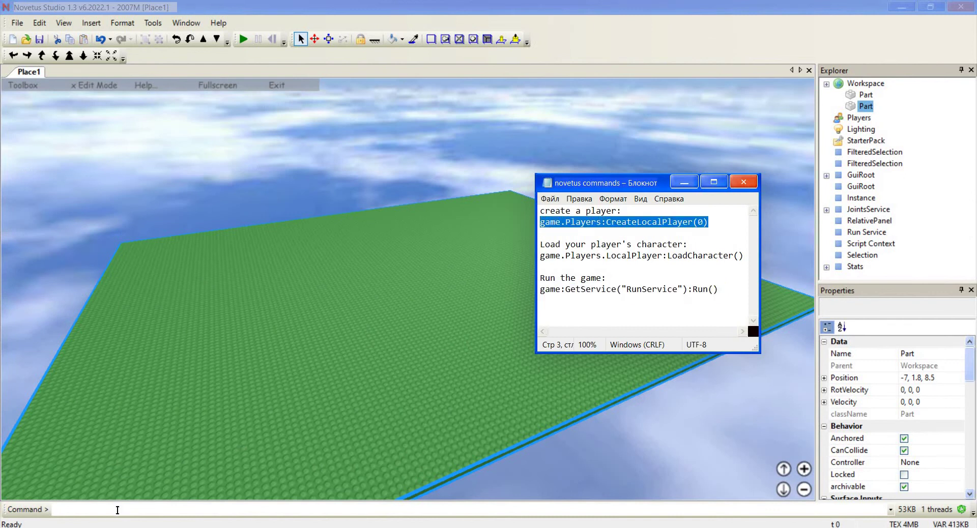
pyautogui.click(117, 510)
pyautogui.hotkey('ctrl', 'v')
pyautogui.press('Return')
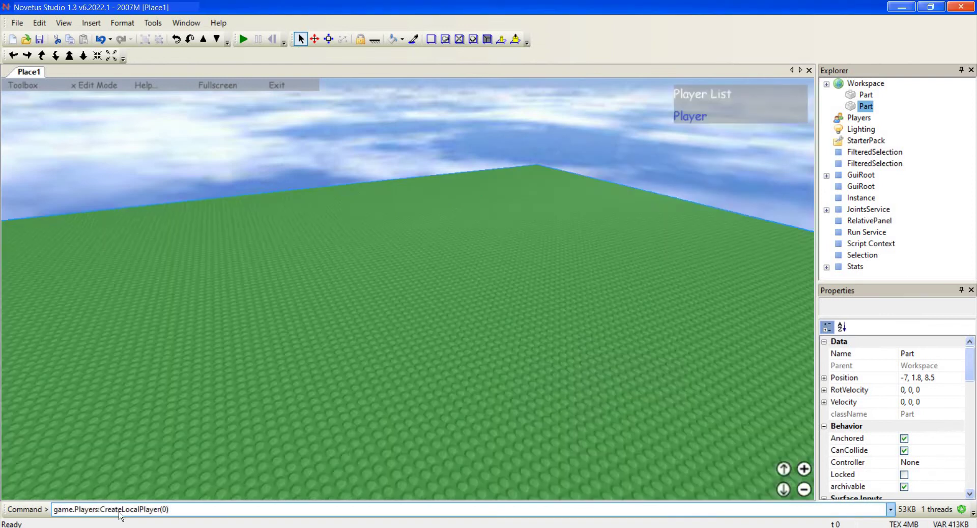
# - Copy game.Players.LocalPlayer:LoadCharacter() from the novetus commands text file and run it as a Studio command
pyautogui.moveTo(626, 527)
pyautogui.click(626, 493)
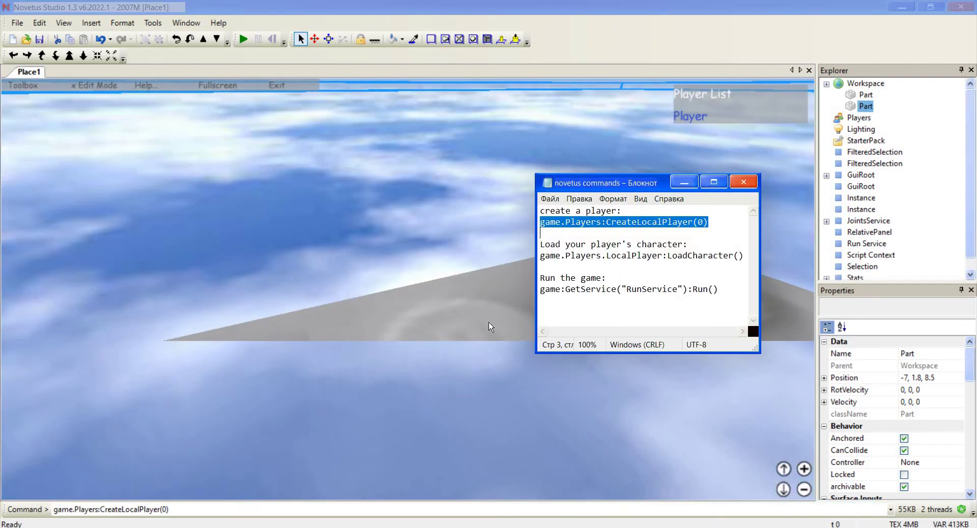
pyautogui.moveTo(540, 255); pyautogui.dragTo(597, 268)
pyautogui.hotkey('ctrl', 'c')
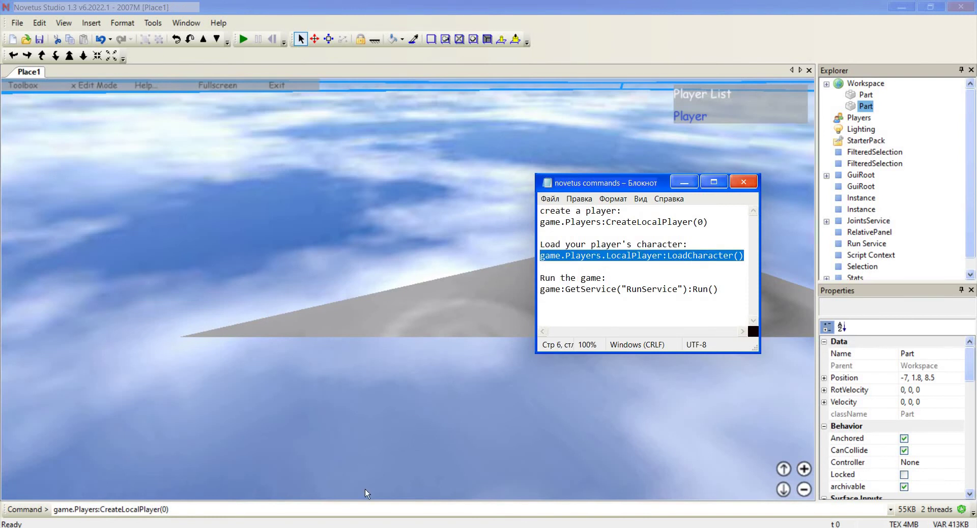
pyautogui.click(372, 509)
pyautogui.hotkey('ctrl', 'v')
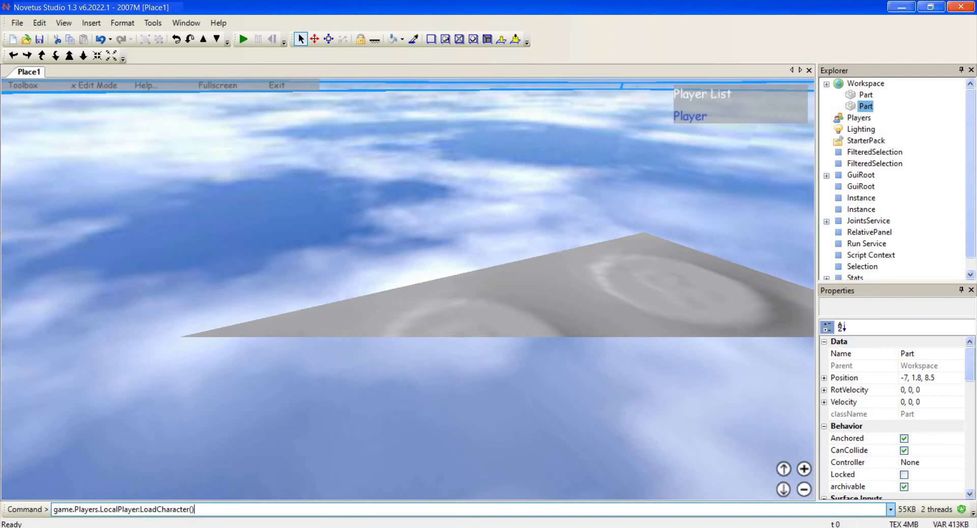
pyautogui.press('Return')
# - Copy game:GetService("RunService"):Run() from the novetus commands text file and run it as a Studio command
pyautogui.moveTo(627, 527)
pyautogui.click(627, 488)
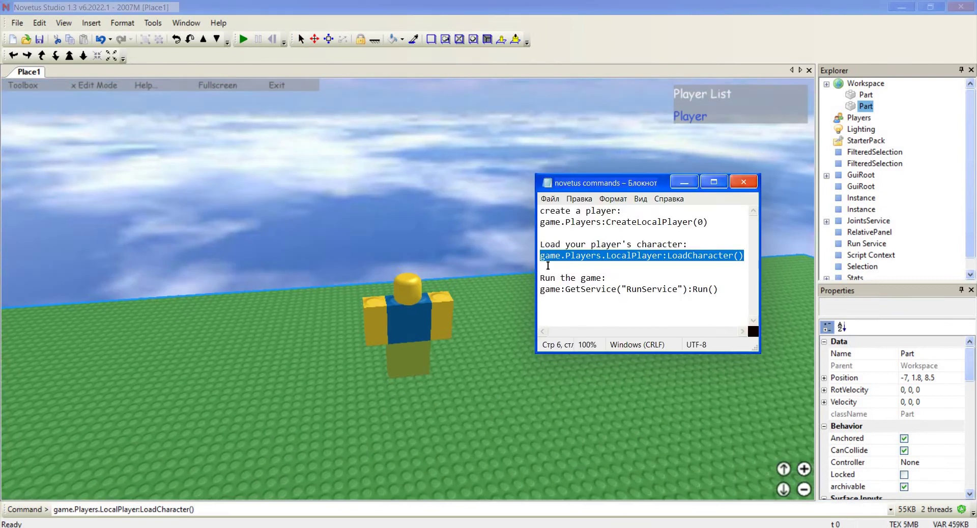
pyautogui.moveTo(541, 291); pyautogui.dragTo(549, 304)
pyautogui.hotkey('ctrl', 'c')
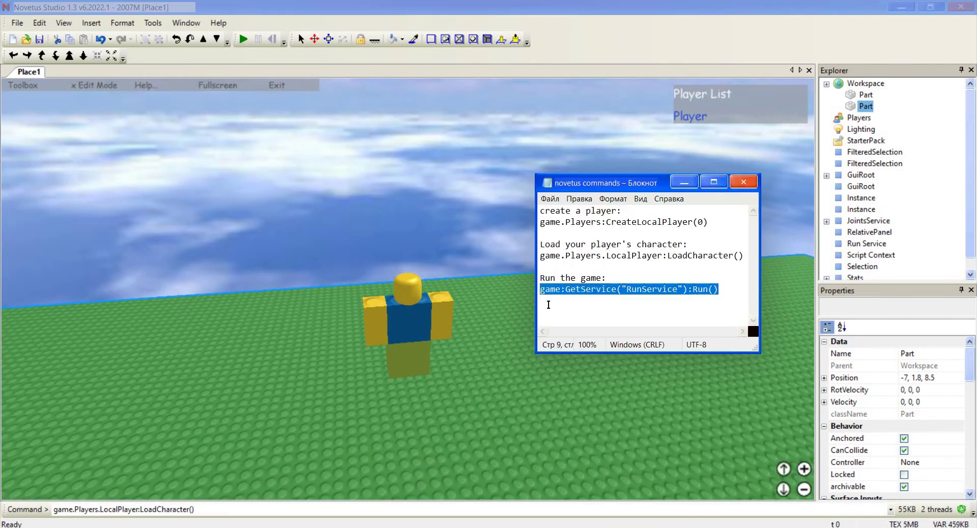
pyautogui.click(685, 182)
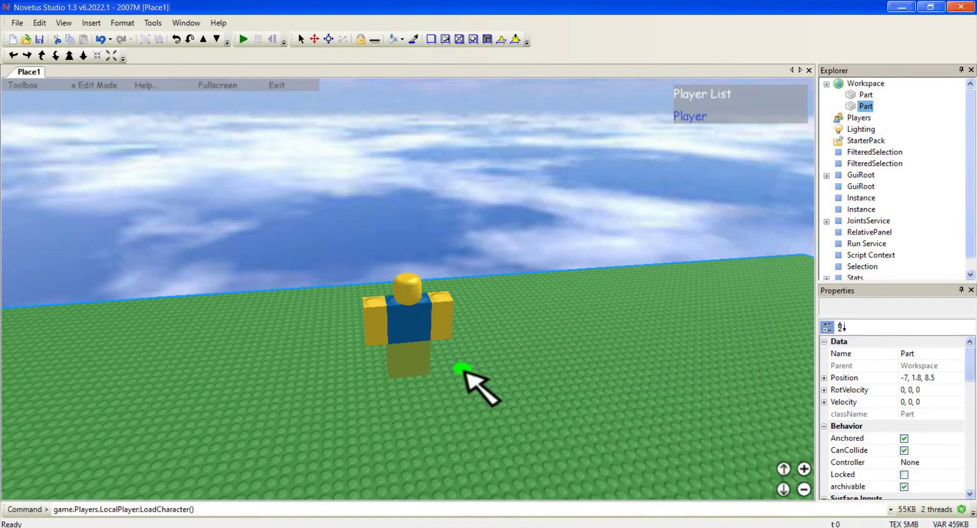
pyautogui.hotkey('ctrl', 'a')
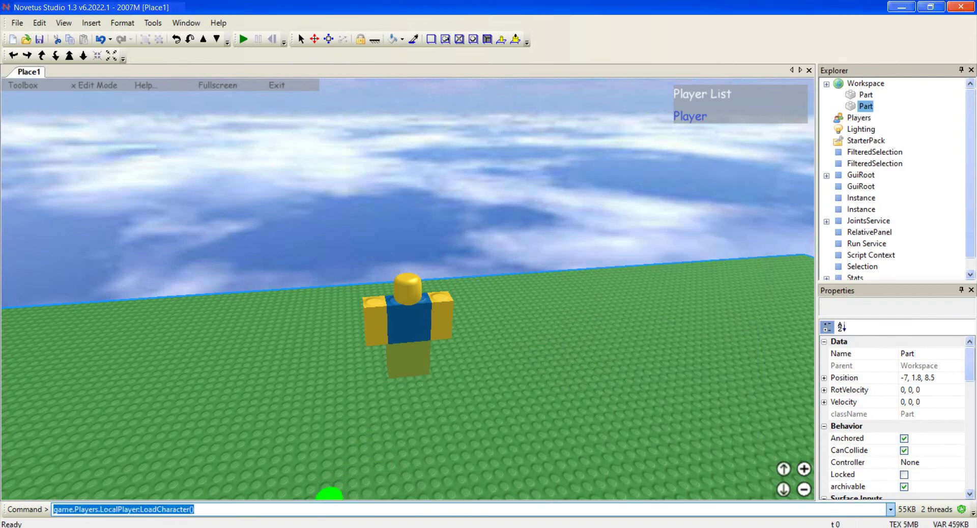
pyautogui.hotkey('ctrl', 'v')
pyautogui.press('Return')
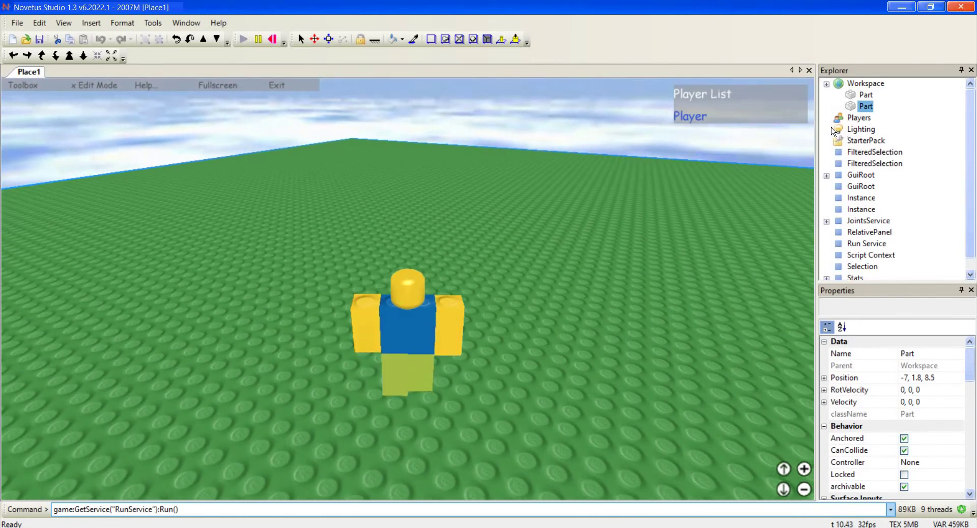
# - Select the Player object under Players and open its Name property for editing
pyautogui.click(849, 120)
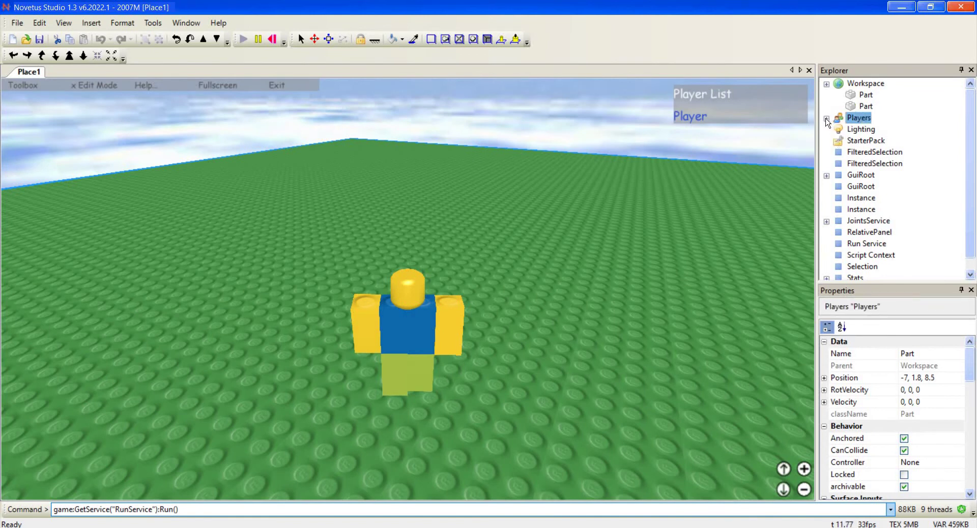
pyautogui.click(827, 119)
pyautogui.click(869, 130)
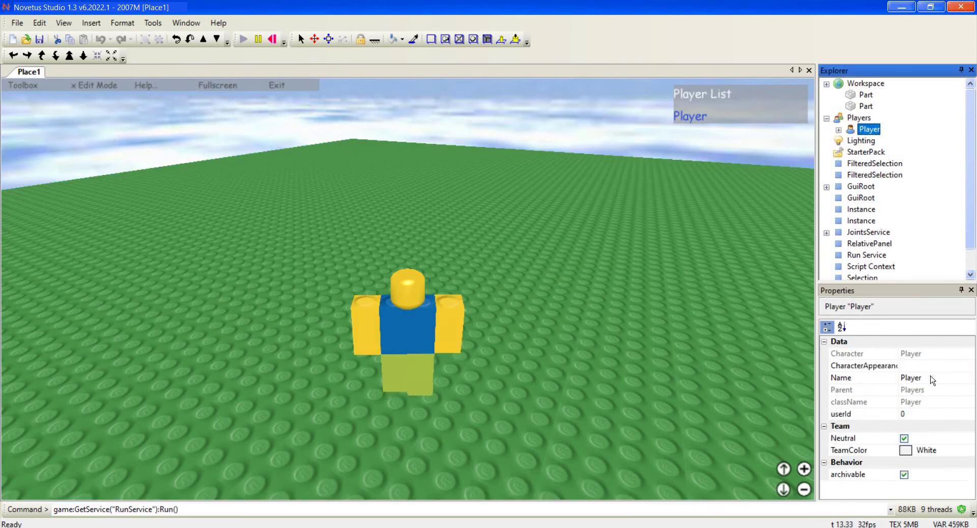
pyautogui.click(929, 378)
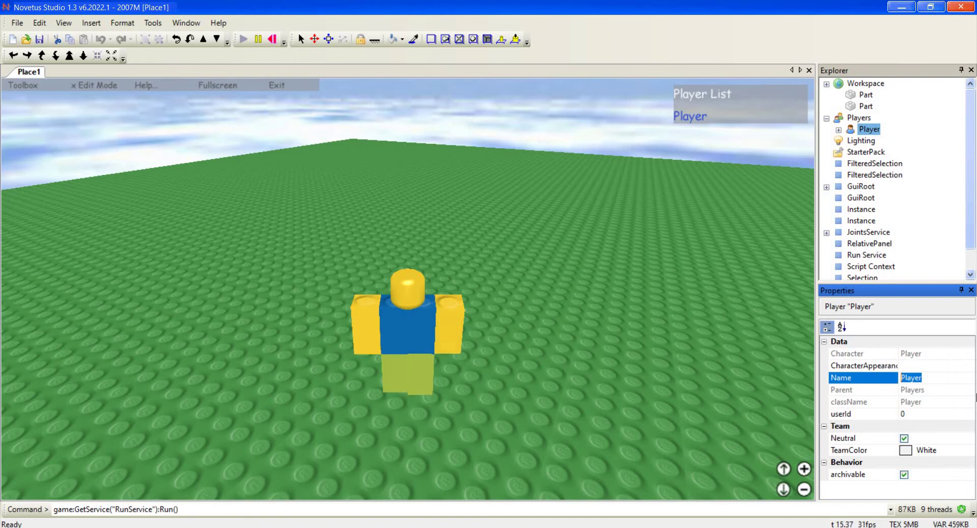
pyautogui.press('BackSpace')
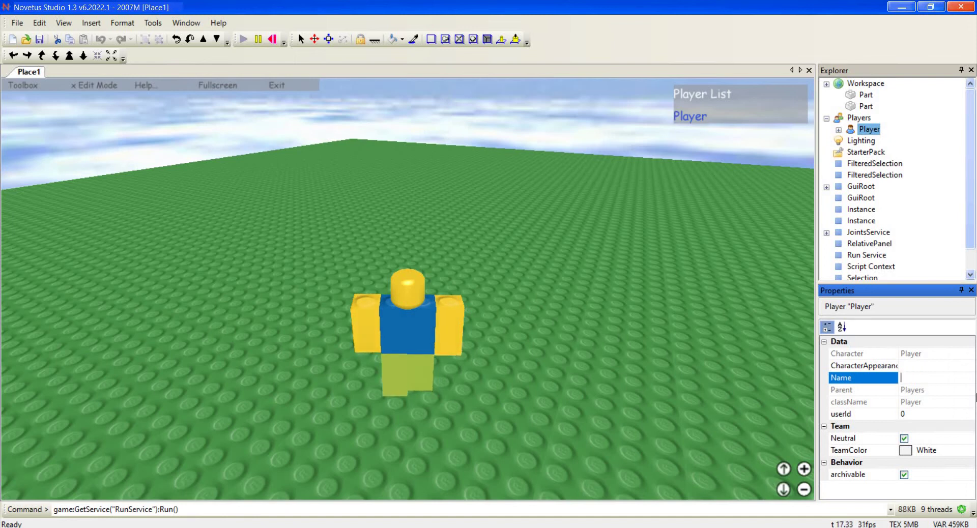
pyautogui.write('you can')
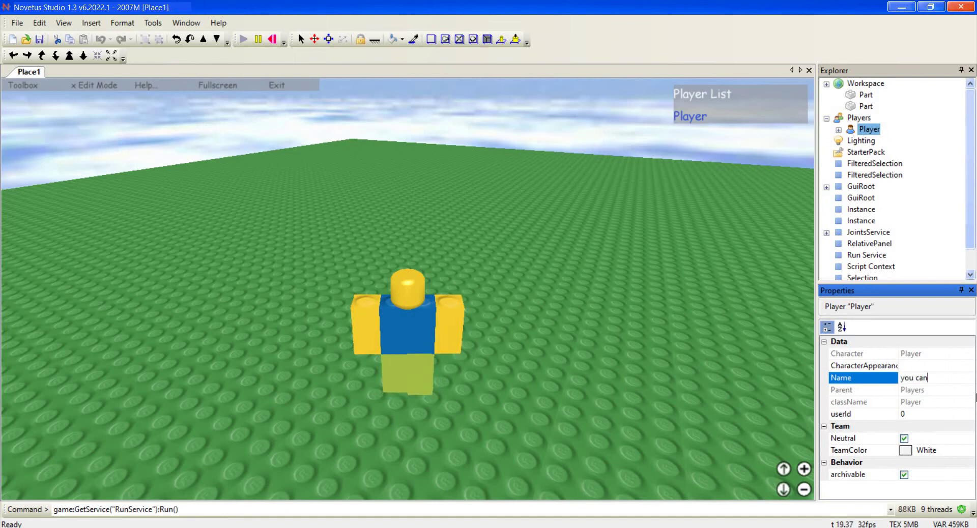
pyautogui.write(' also ch')
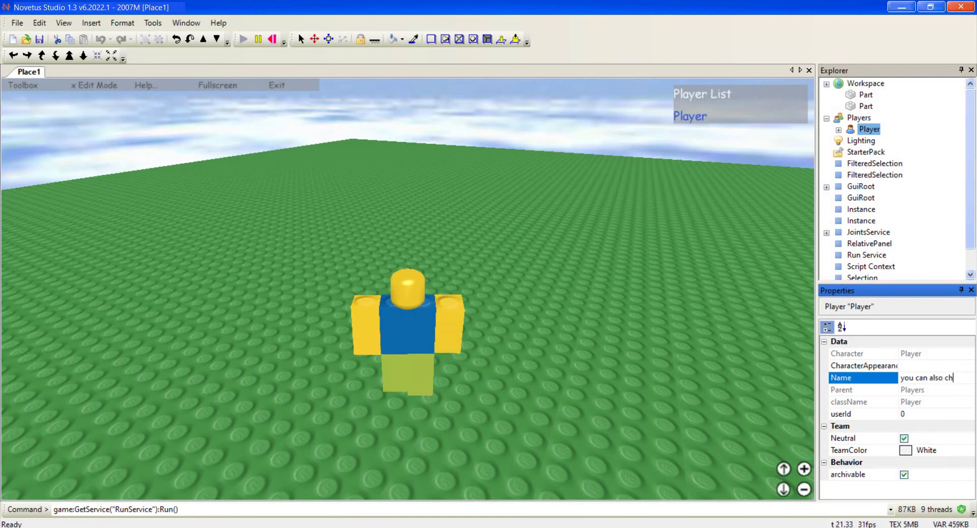
pyautogui.write('nge the name')
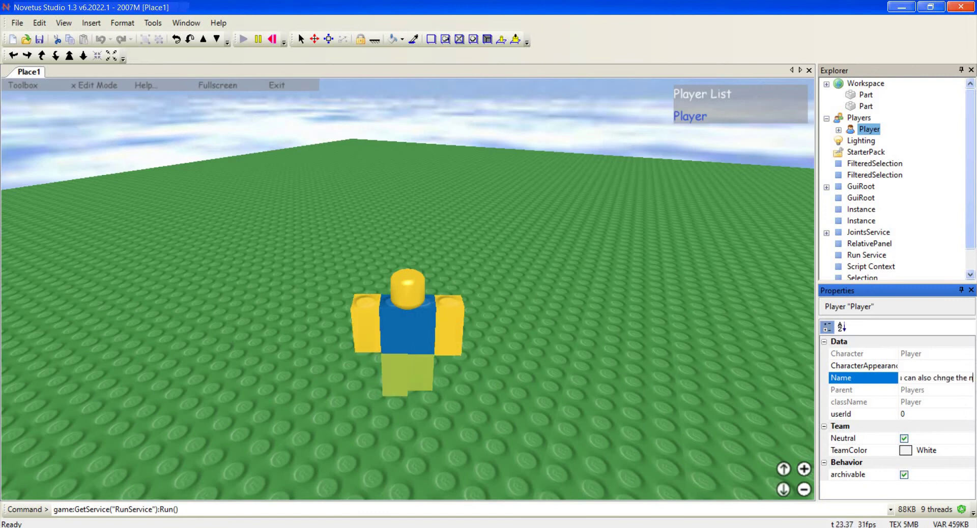
pyautogui.press('BackSpace')
pyautogui.press('BackSpace')
pyautogui.press('BackSpace')
pyautogui.press('BackSpace')
pyautogui.press('BackSpace')
pyautogui.press('BackSpace')
pyautogui.press('BackSpace')
pyautogui.press('BackSpace')
pyautogui.press('BackSpace')
pyautogui.press('BackSpace')
pyautogui.press('BackSpace')
pyautogui.press('BackSpace')
pyautogui.press('BackSpace')
pyautogui.press('BackSpace')
pyautogui.press('BackSpace')
pyautogui.press('BackSpace')
pyautogui.press('BackSpace')
pyautogui.press('BackSpace')
pyautogui.press('BackSpace')
pyautogui.press('BackSpace')
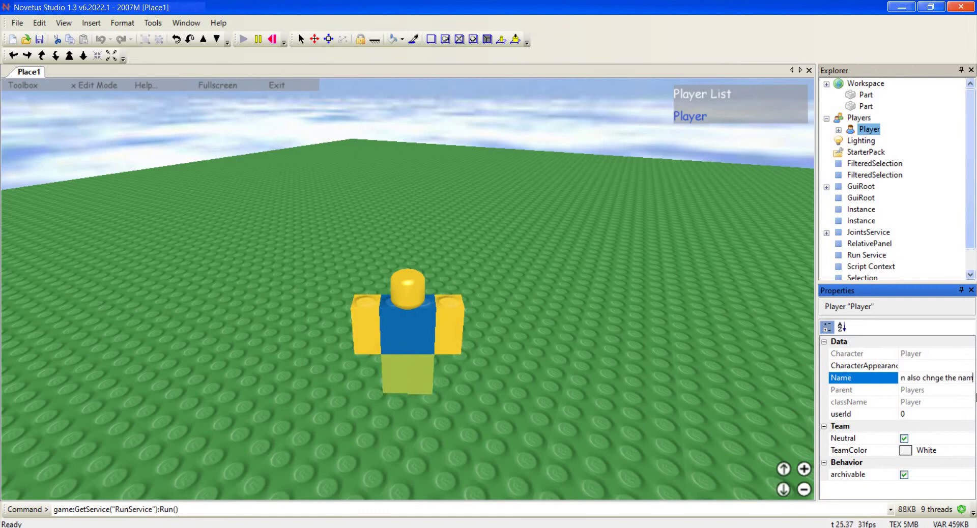
pyautogui.press('BackSpace')
pyautogui.press('BackSpace')
pyautogui.press('BackSpace')
pyautogui.press('BackSpace')
pyautogui.press('BackSpace')
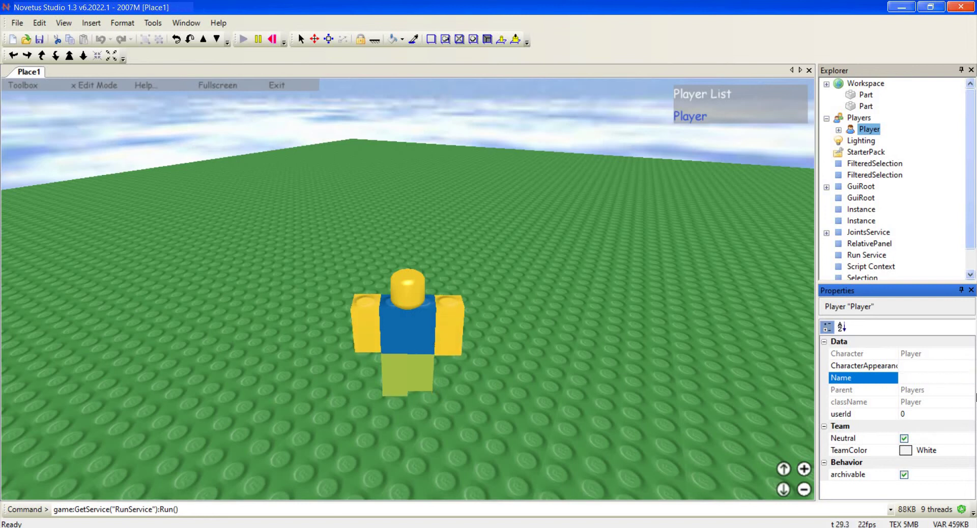
pyautogui.write('mr ea')
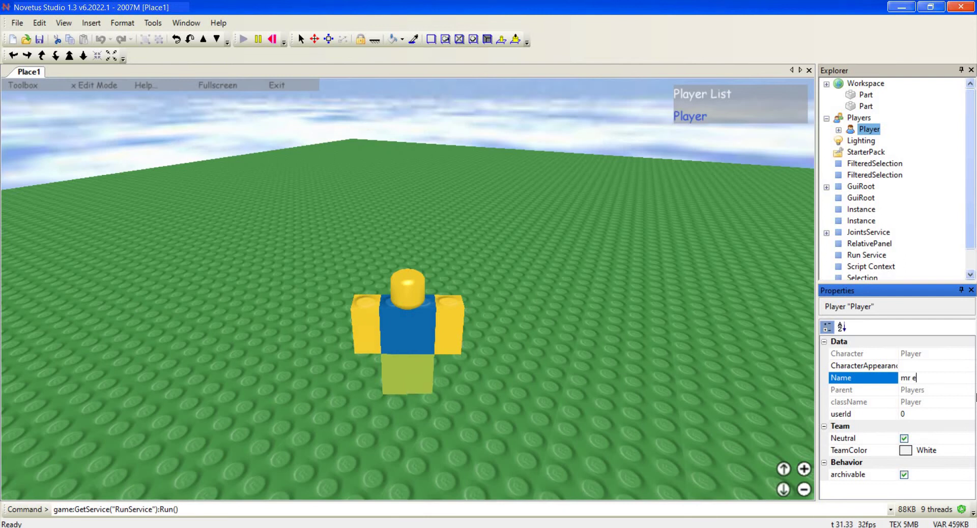
pyautogui.press('BackSpace')
pyautogui.press('BackSpace')
pyautogui.write('bea')
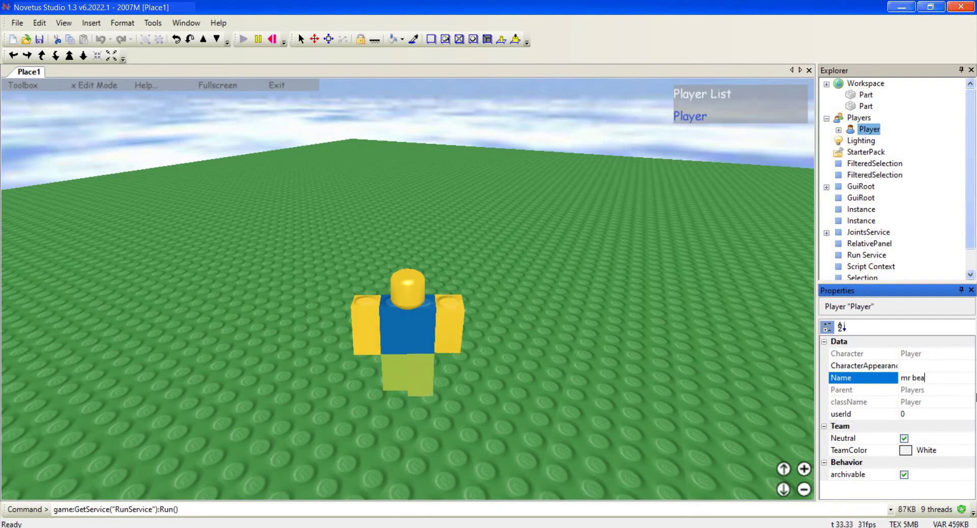
pyautogui.write('n')
pyautogui.press('BackSpace')
pyautogui.press('BackSpace')
pyautogui.press('BackSpace')
pyautogui.press('BackSpace')
pyautogui.press('BackSpace')
pyautogui.press('BackSpace')
pyautogui.press('BackSpace')
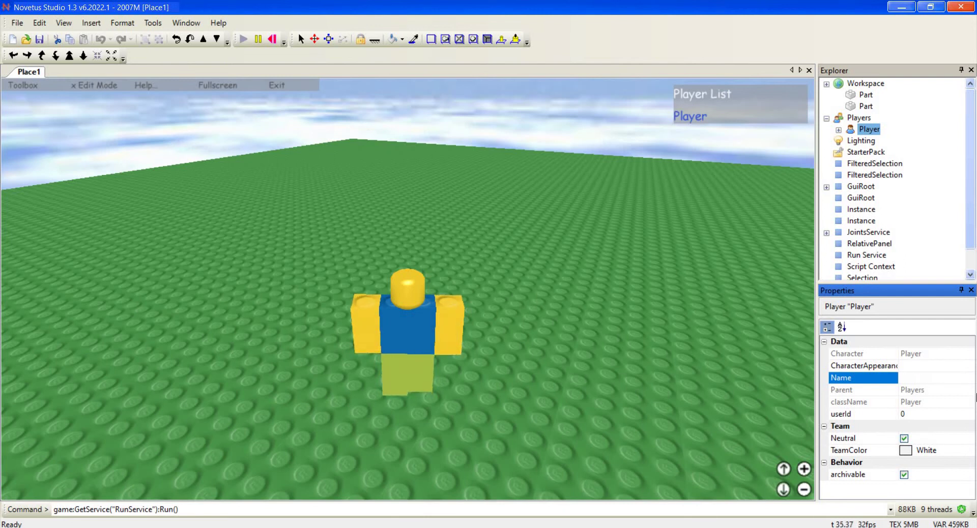
# - Rename the player object to "cool guy idk why"
pyautogui.write('cool guy idk ')
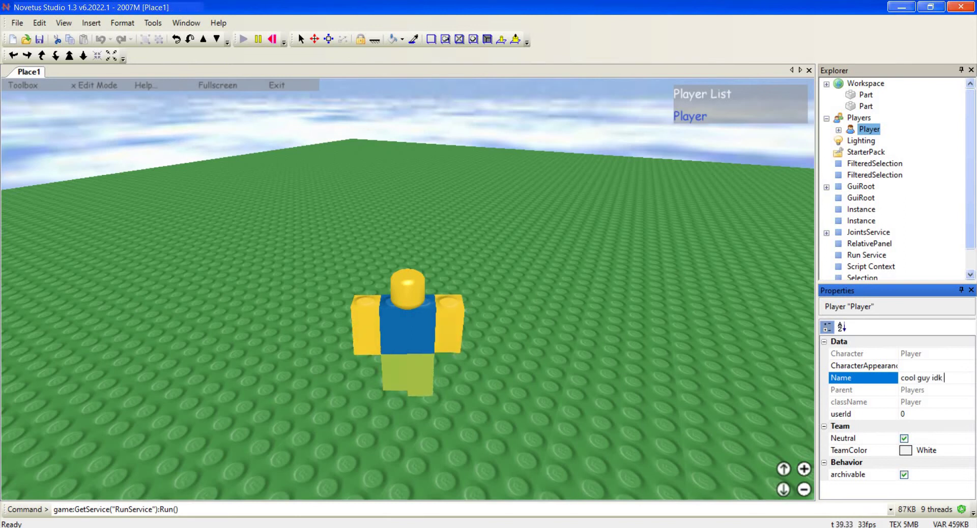
pyautogui.write('why')
pyautogui.press('Return')
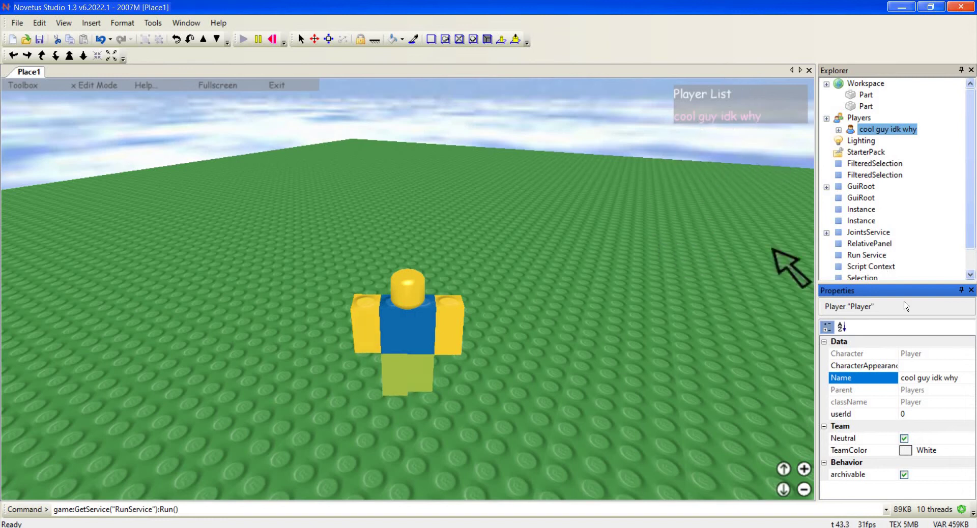
# - Rename the player object to "boy" and replace that name with "girl"
pyautogui.hotkey('ctrl', 'a')
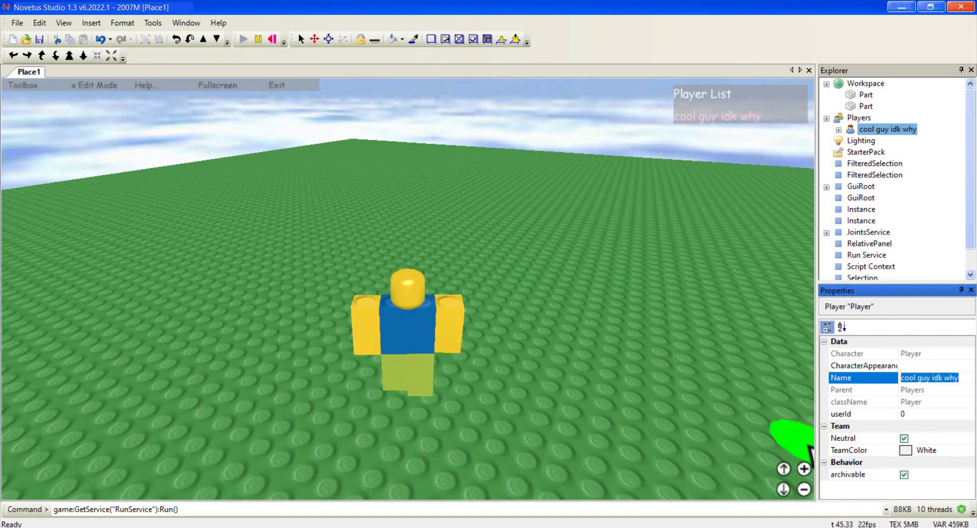
pyautogui.write('boy')
pyautogui.press('Return')
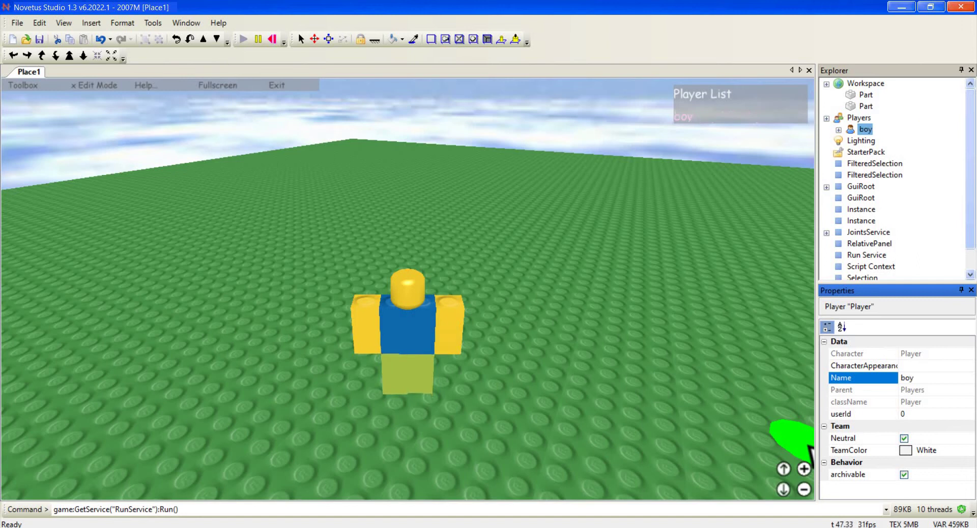
pyautogui.moveTo(920, 376); pyautogui.dragTo(873, 379)
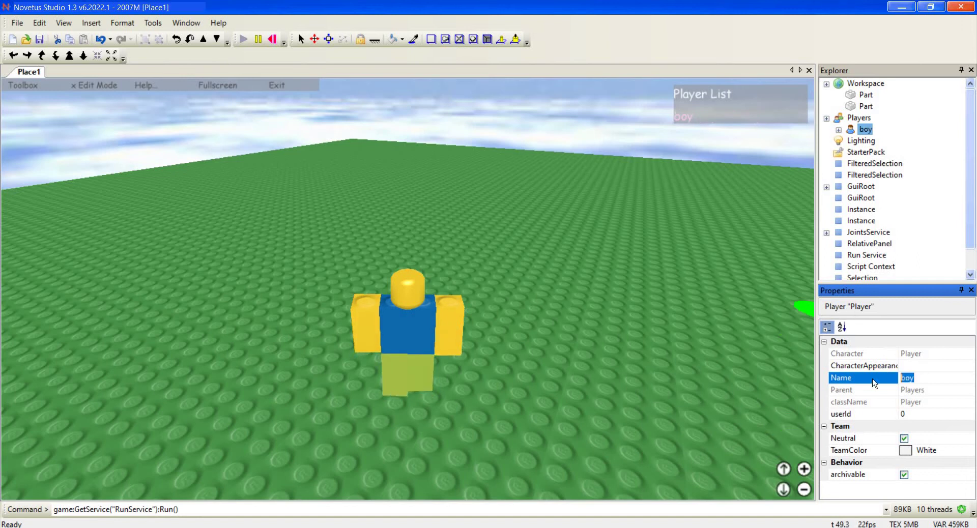
pyautogui.press('BackSpace')
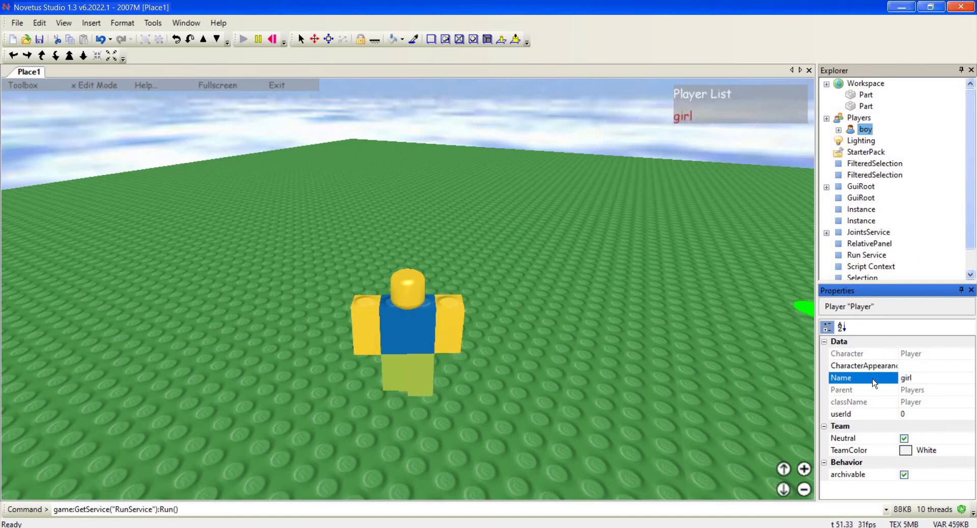
# - Rename the player object to "idk_who"
pyautogui.doubleClick(897, 382)
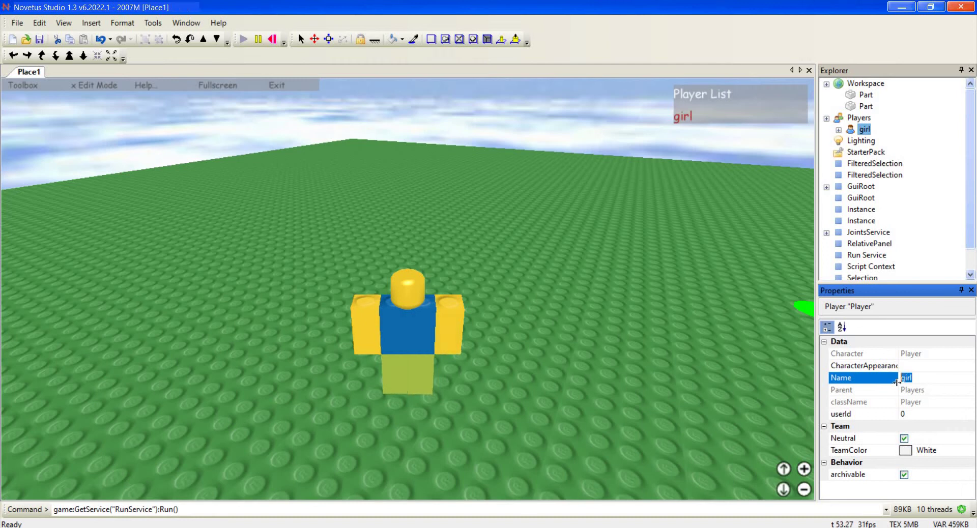
pyautogui.press('BackSpace')
pyautogui.write('idk')
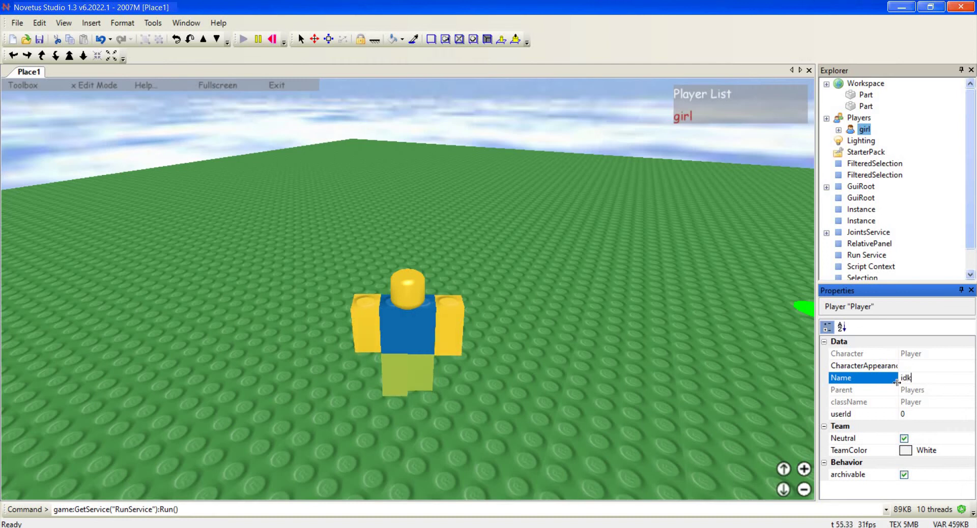
pyautogui.write('_who')
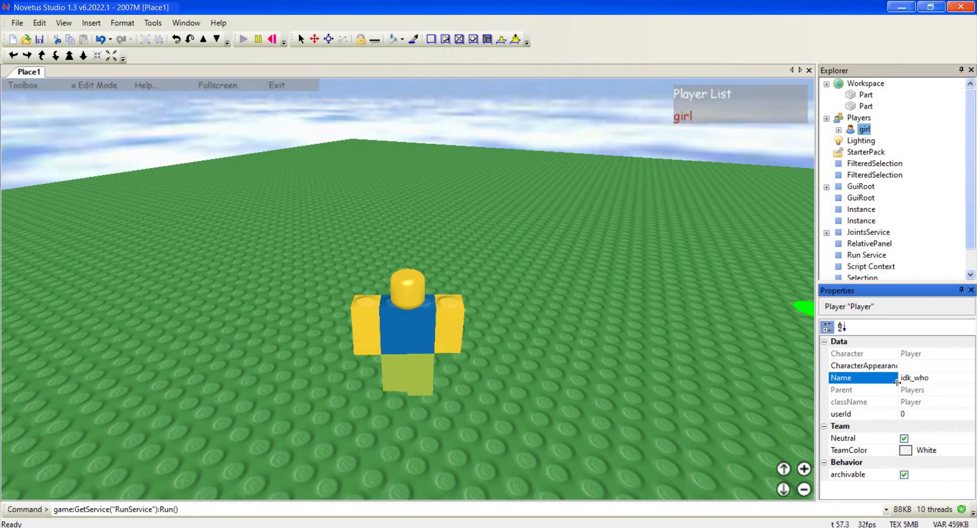
pyautogui.press('Return')
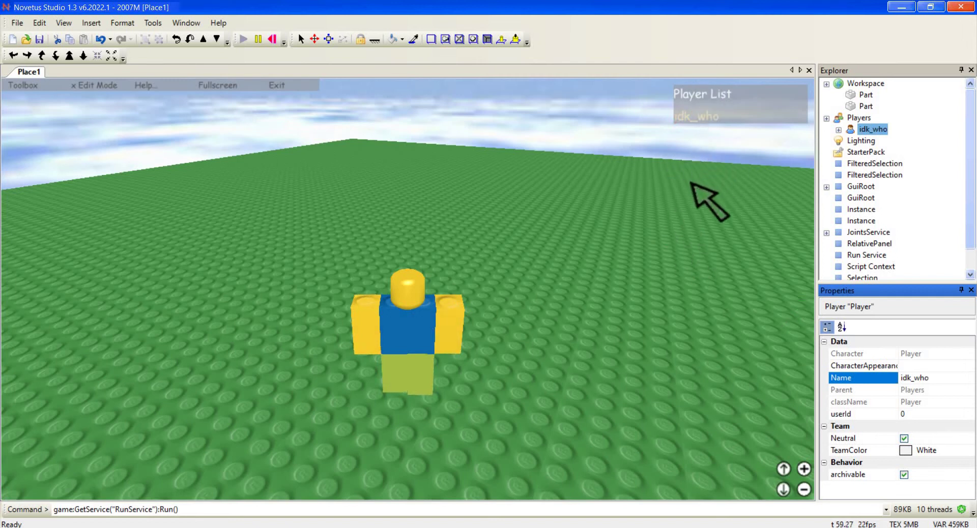
# - Return to the game view and make the character jump on the baseplate
pyautogui.click(656, 277)
pyautogui.moveTo(654, 277); pyautogui.dragTo(653, 277, button='right')
pyautogui.press('space')
pyautogui.press('space')
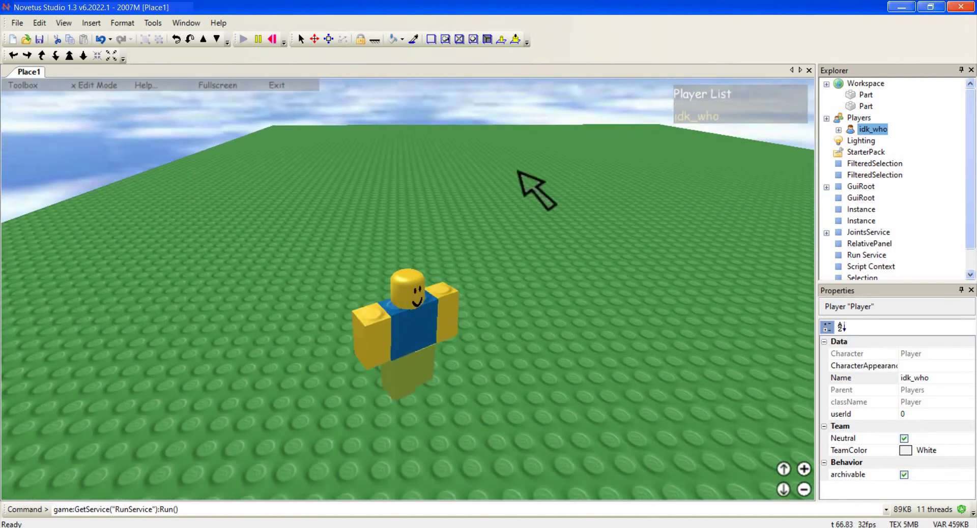
# - Walk the character to several different spots across the green baseplate
pyautogui.click(561, 233)
pyautogui.click(458, 205)
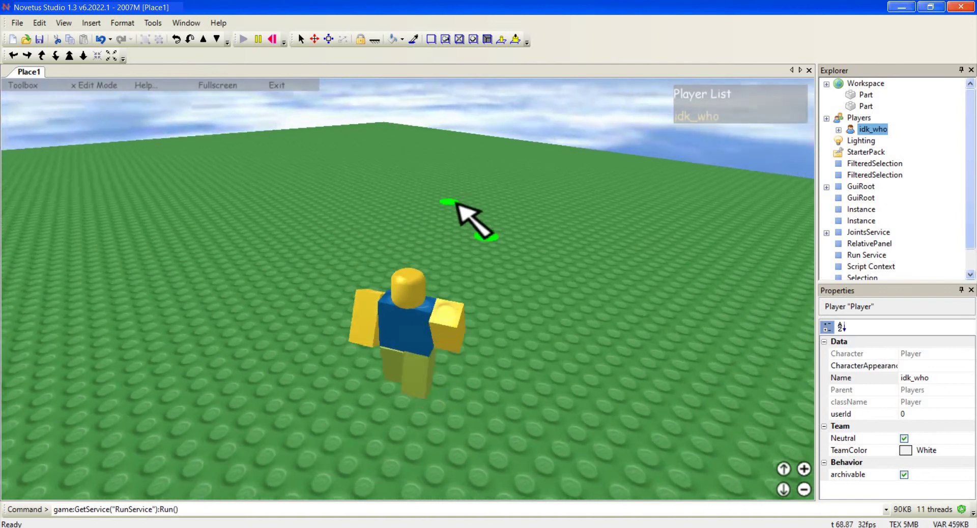
pyautogui.click(381, 218)
pyautogui.click(544, 221)
pyautogui.click(363, 238)
pyautogui.click(517, 220)
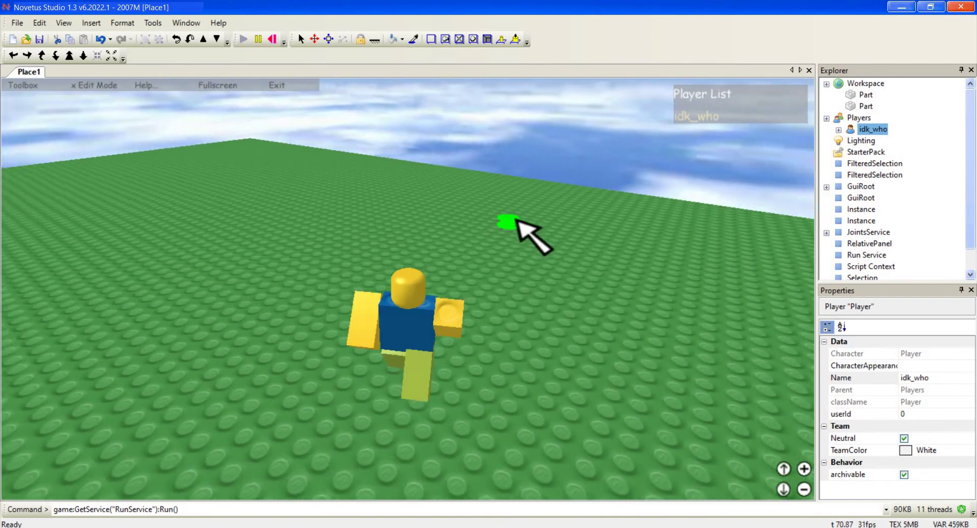
pyautogui.click(347, 254)
pyautogui.click(224, 287)
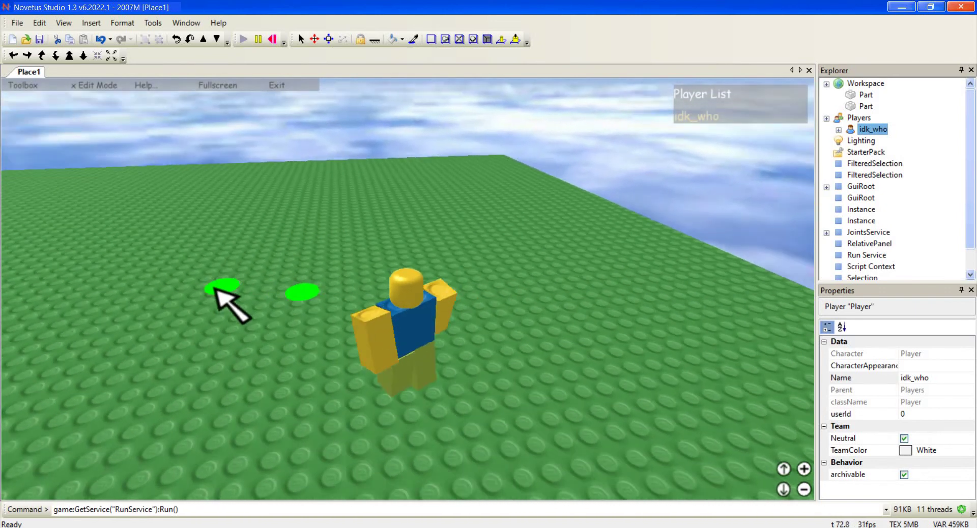
pyautogui.click(229, 279)
# - Turn off Edit Mode so the place runs in the plain game window
pyautogui.moveTo(422, 244); pyautogui.dragTo(179, 190, button='right')
pyautogui.click(94, 85)
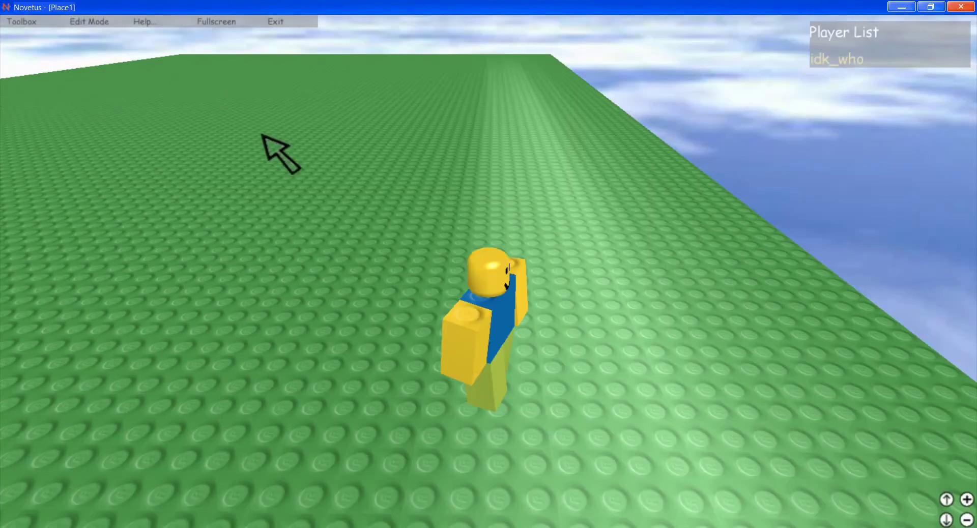
# - Run the character around the green baseplate in different directions, making it jump repeatedly along the way
pyautogui.press('w')
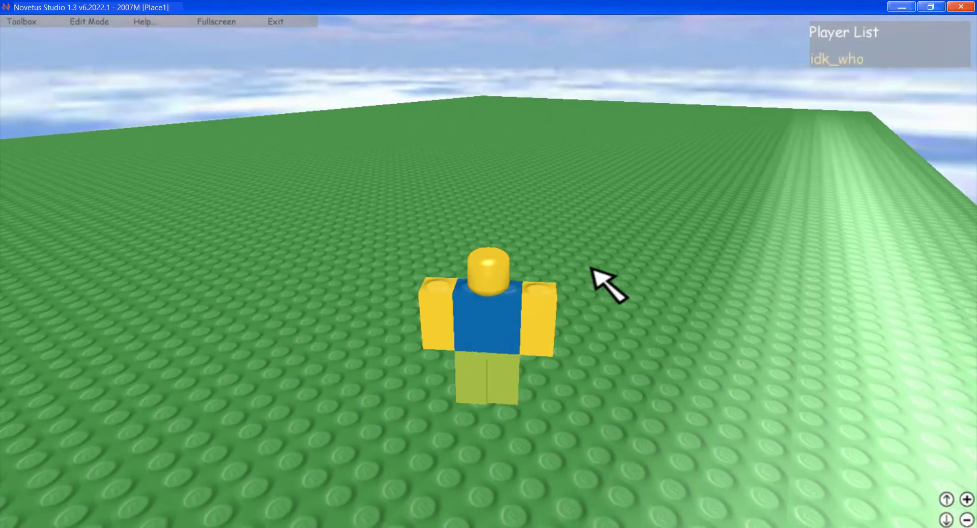
pyautogui.press('space')
pyautogui.press('w')
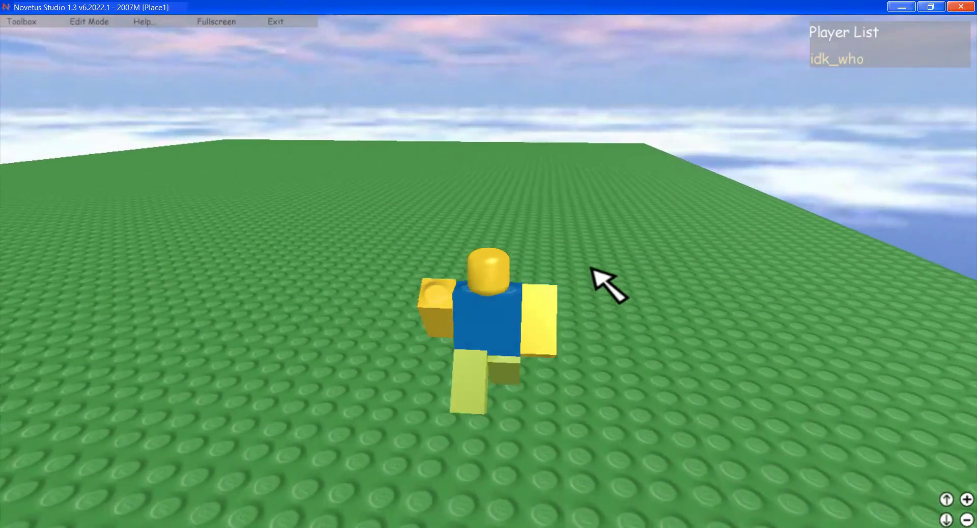
pyautogui.press('space')
pyautogui.press('s')
pyautogui.press('space')
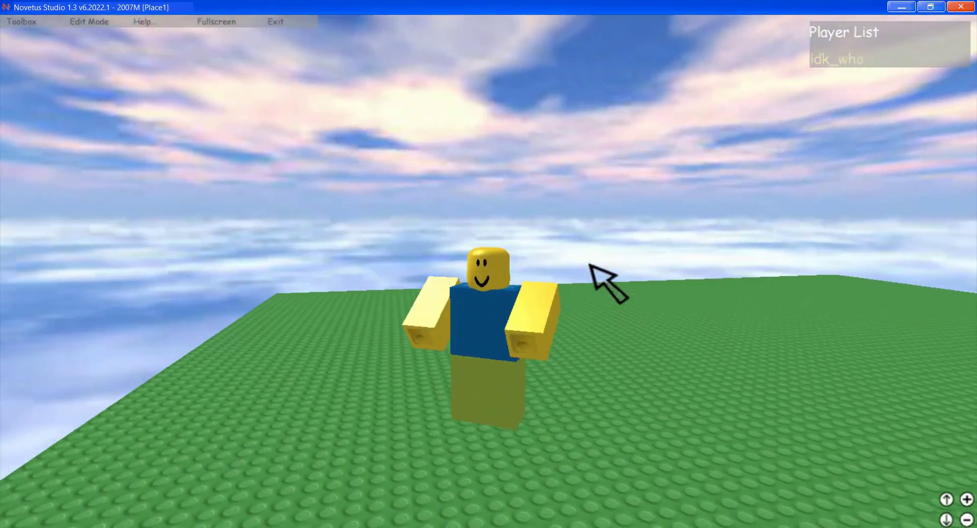
pyautogui.press('space')
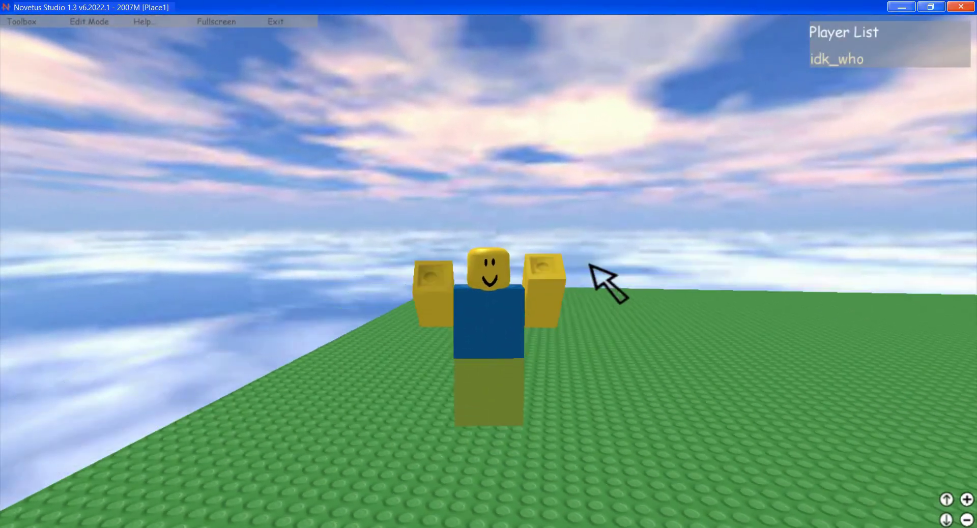
pyautogui.press('w')
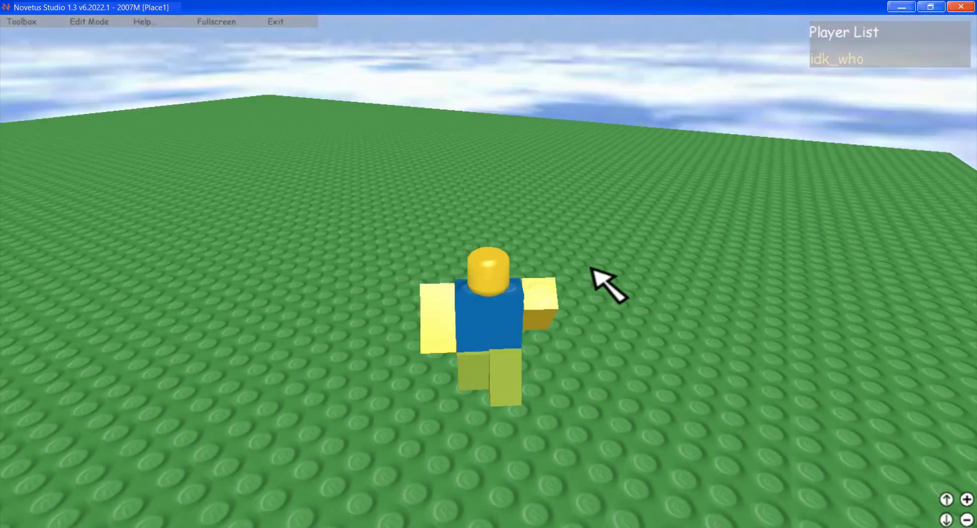
pyautogui.press('space')
pyautogui.press('space')
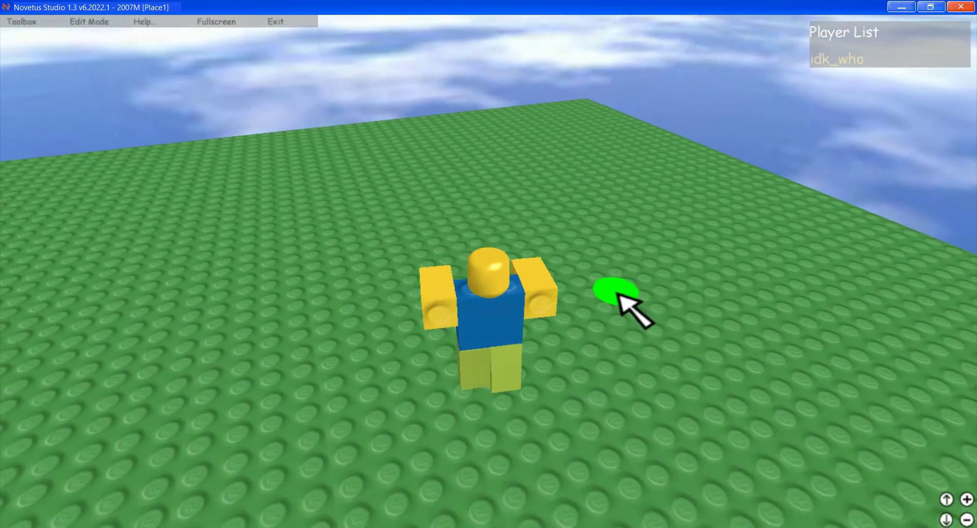
# - Try the game camera by tilting it, zooming out from the character, zooming back in and rotating the view
pyautogui.click(947, 500)
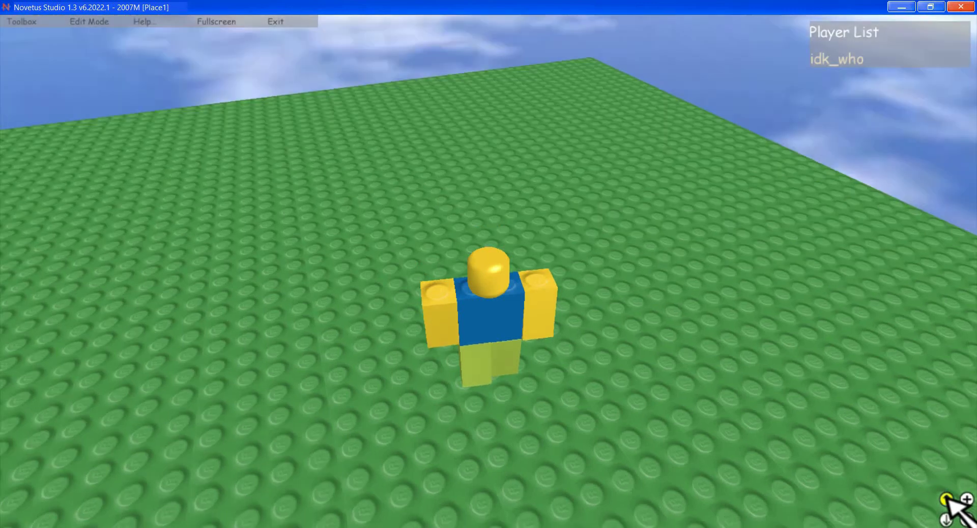
pyautogui.click(966, 519)
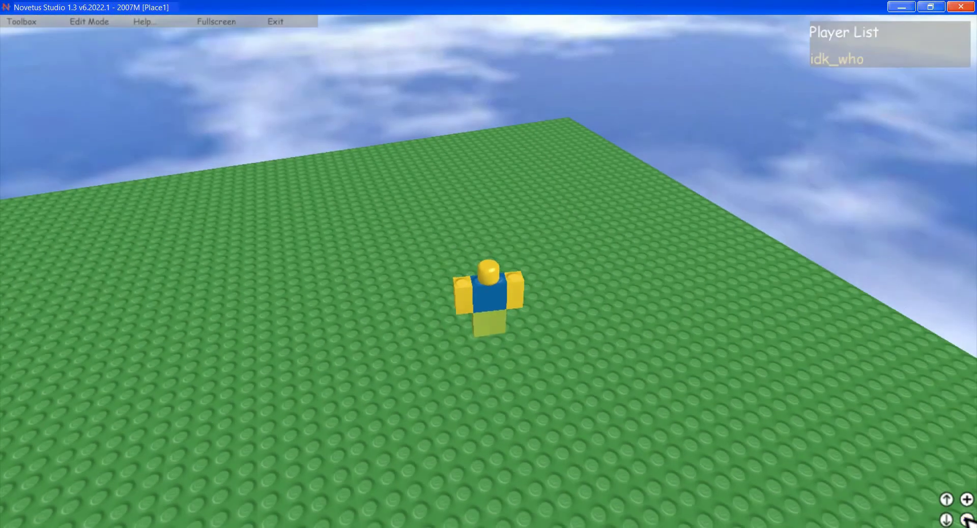
pyautogui.scroll(3, 741, 379)
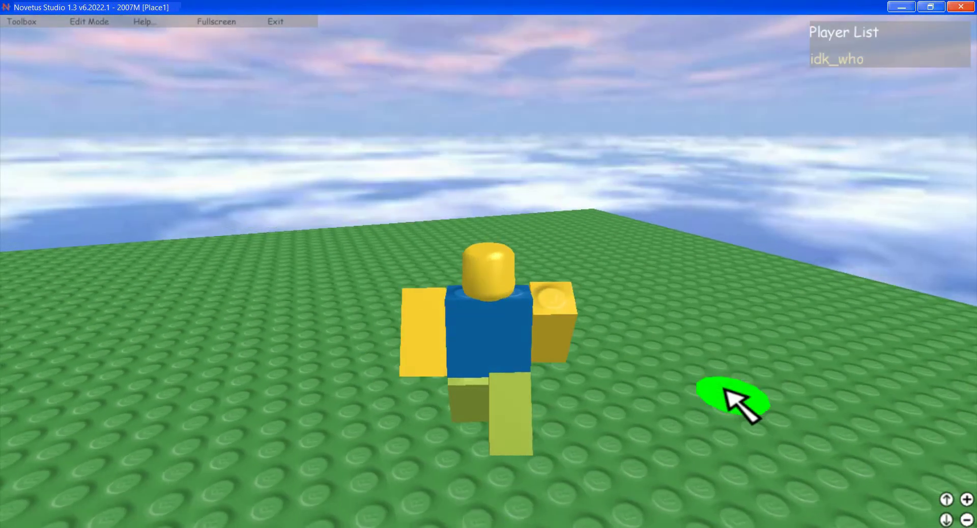
pyautogui.moveTo(724, 390); pyautogui.dragTo(724, 390, button='right')
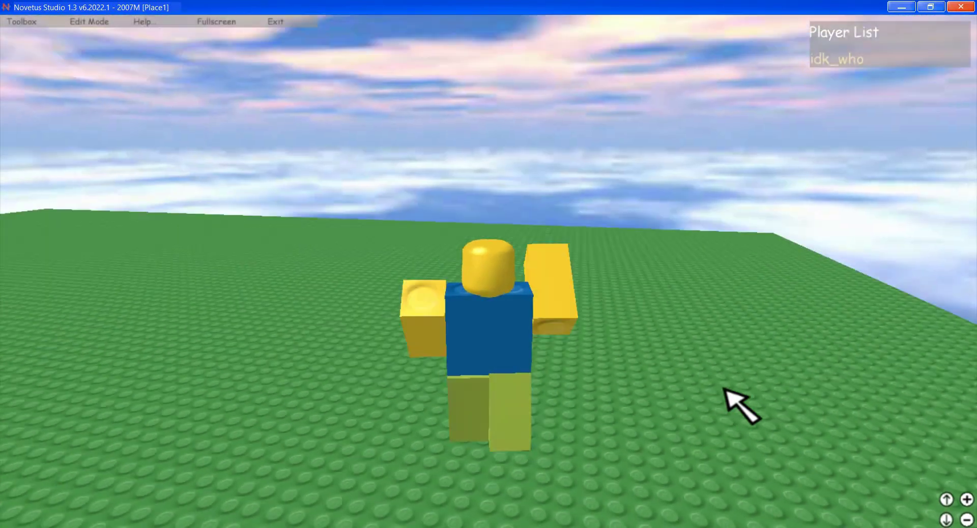
# - Run and jump the character off the edge of the baseplate and look at the baseplate's underside
pyautogui.press('space')
pyautogui.click(725, 390)
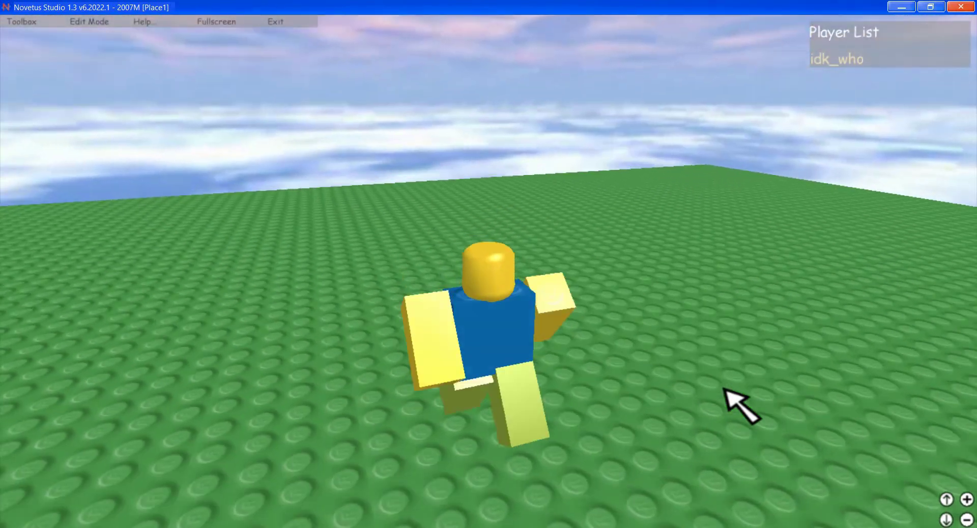
pyautogui.press('space')
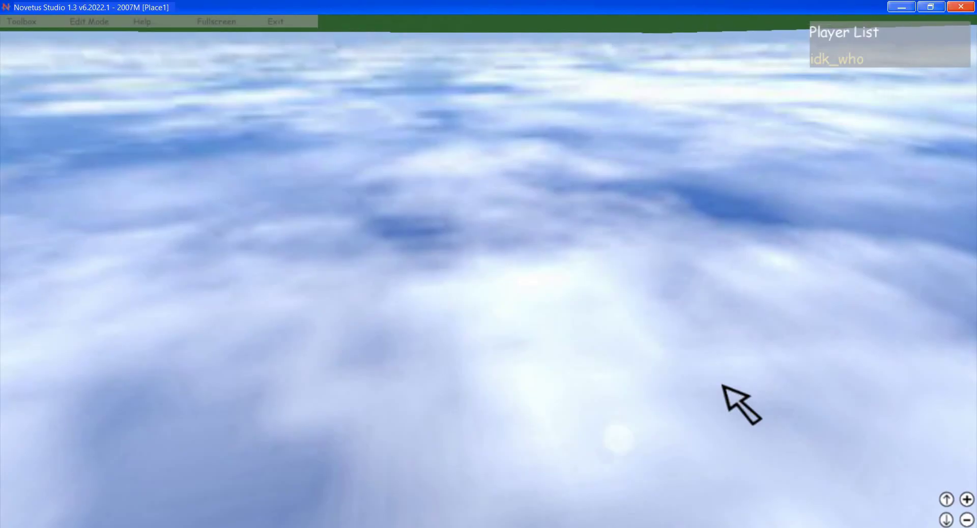
pyautogui.moveTo(723, 386); pyautogui.dragTo(723, 386, button='right')
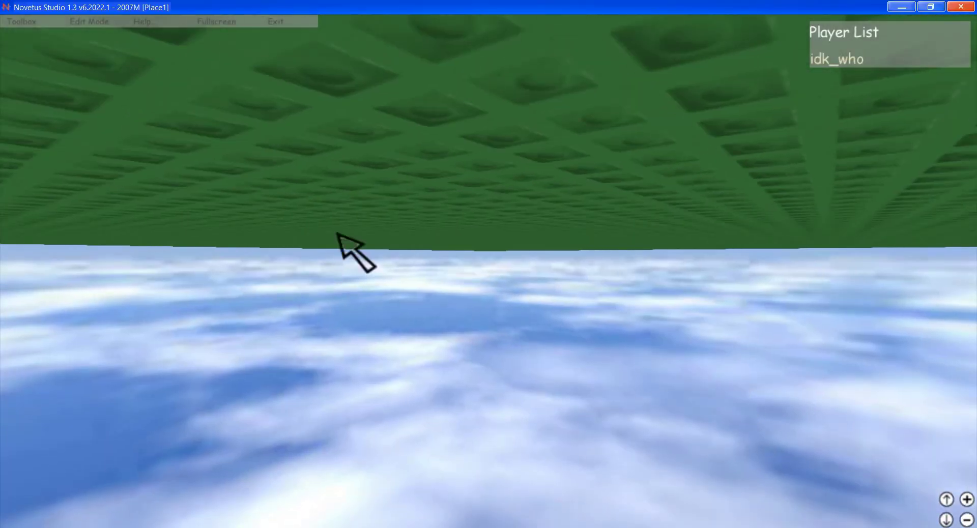
# - Exit the 2007M studio client without saving the changes to Place1
pyautogui.click(300, 21)
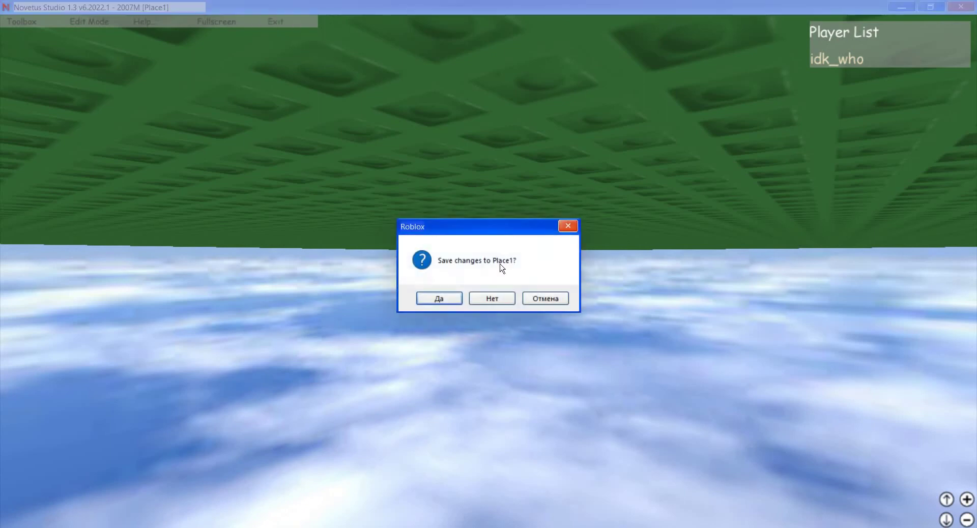
pyautogui.click(499, 300)
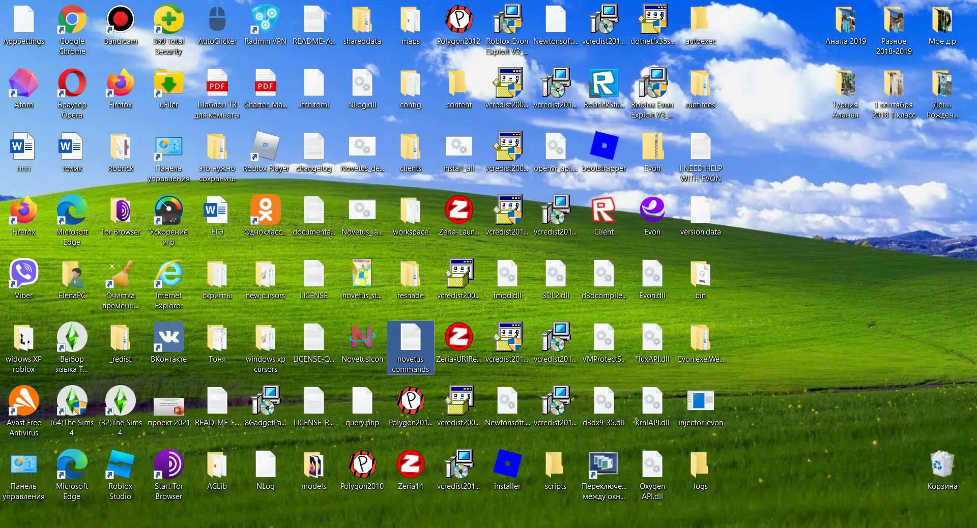
# - Switch to the novetus commands file in Notepad, add the line "shoutout to the owner of commands" under the Run command, and select it
pyautogui.click(625, 487)
pyautogui.click(640, 317)
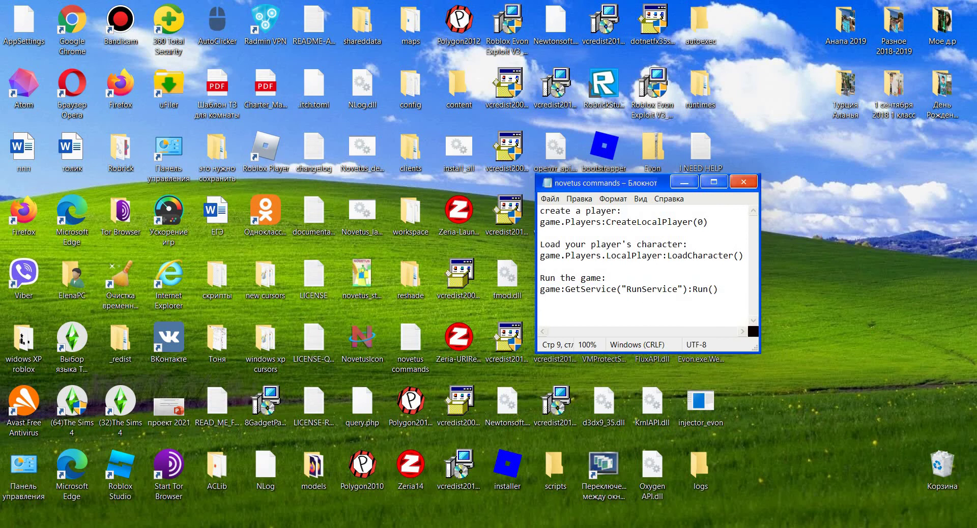
pyautogui.write('shoutout to the owner of commands')
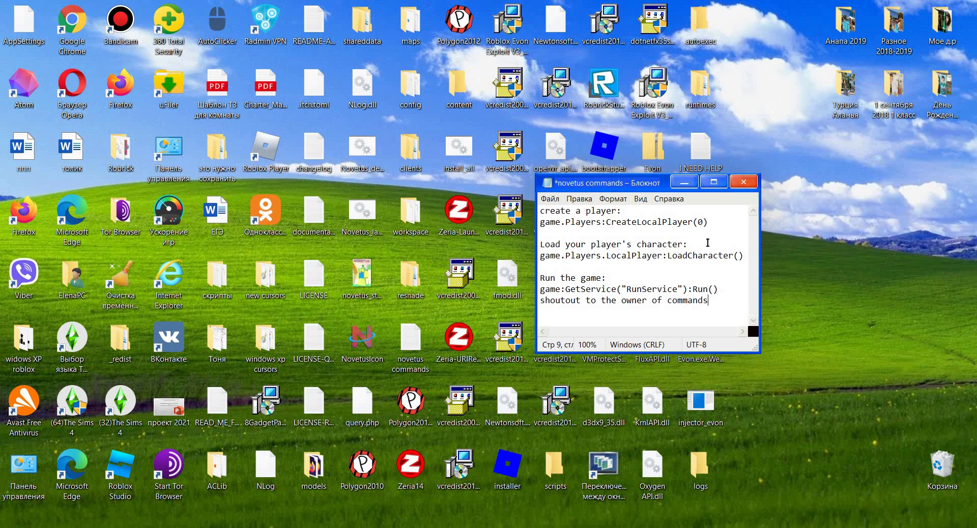
pyautogui.moveTo(577, 300); pyautogui.dragTo(713, 304)
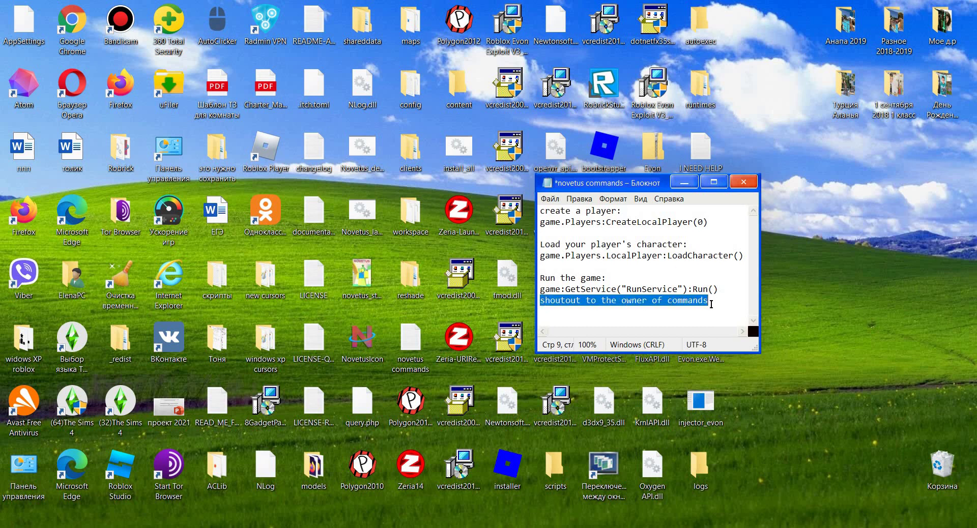